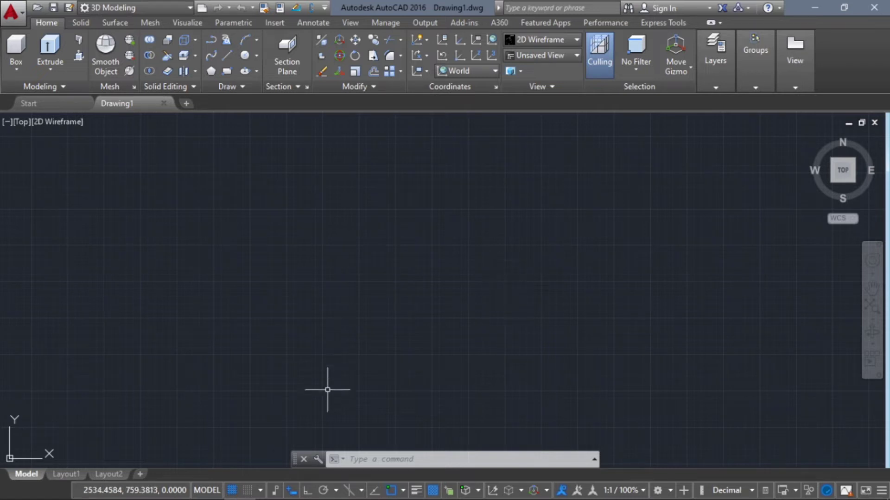
# Step: Turn off the grid and set the drawing units to Decimal length with precision 0, keeping Millimeters as the insertion scale
pyautogui.click(233, 491)
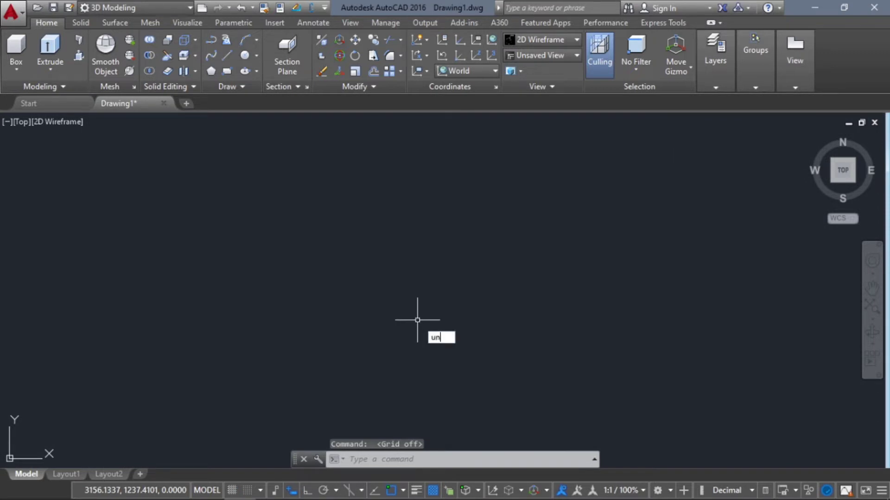
pyautogui.press('Return')
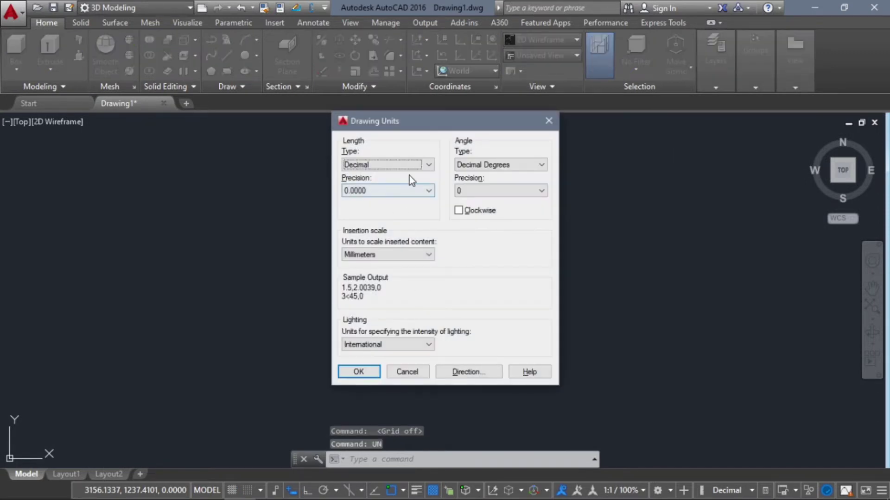
pyautogui.click(421, 191)
pyautogui.click(411, 203)
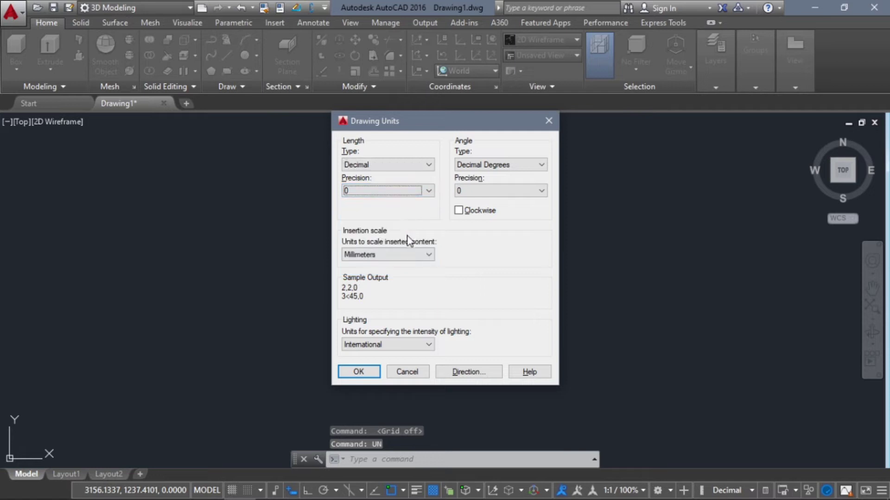
pyautogui.click(380, 254)
pyautogui.click(380, 255)
pyautogui.click(394, 166)
pyautogui.click(393, 167)
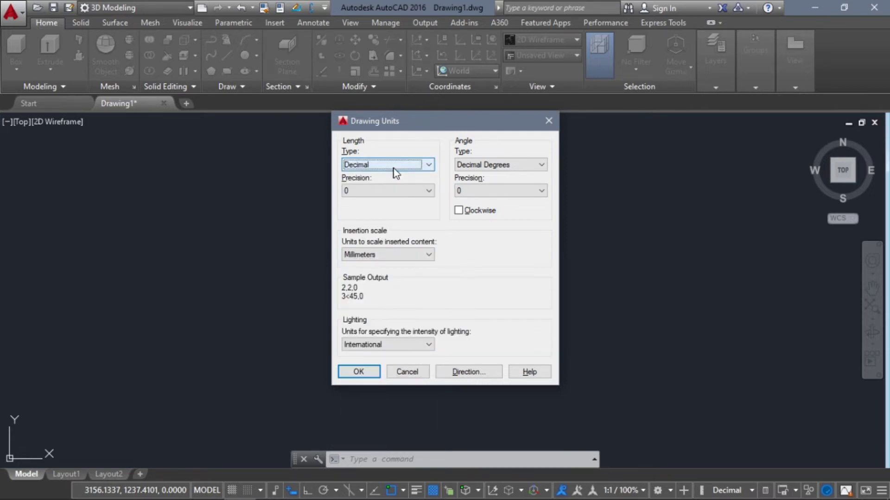
pyautogui.click(359, 372)
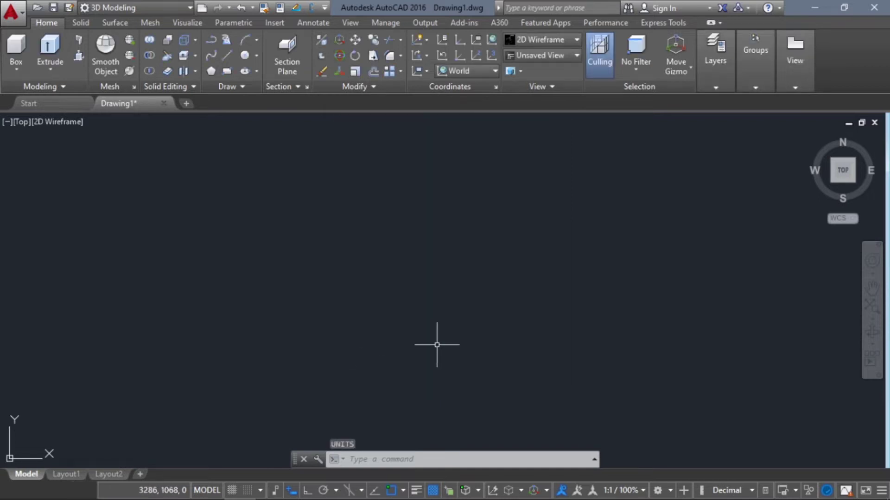
# Step: Select the 3D Modeling workspace and set the visual style to Conceptual
pyautogui.click(190, 7)
pyautogui.click(155, 53)
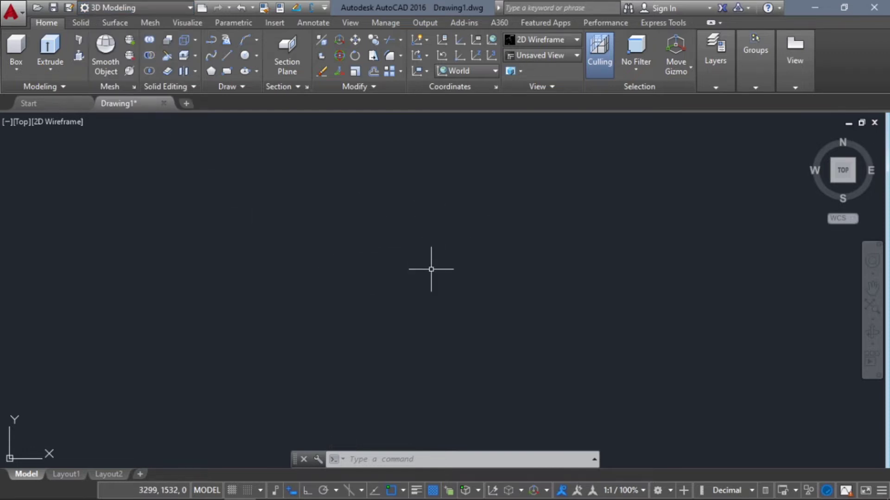
pyautogui.click(562, 44)
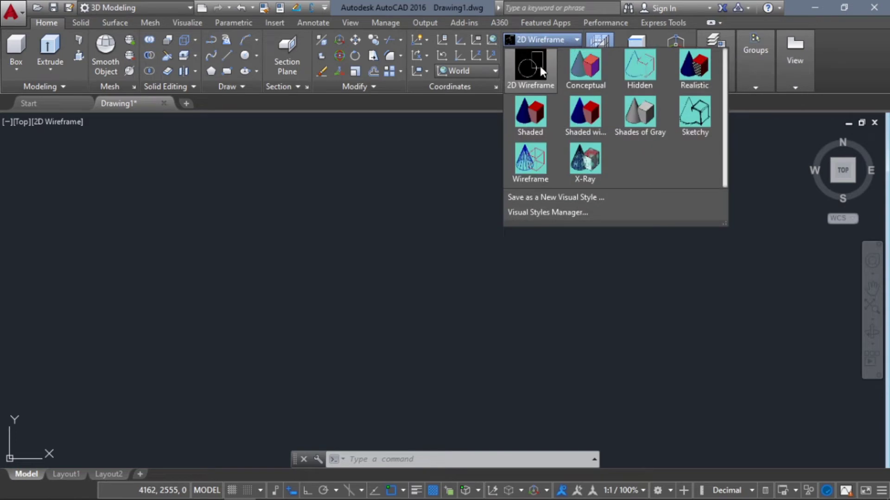
pyautogui.click(540, 66)
pyautogui.click(557, 39)
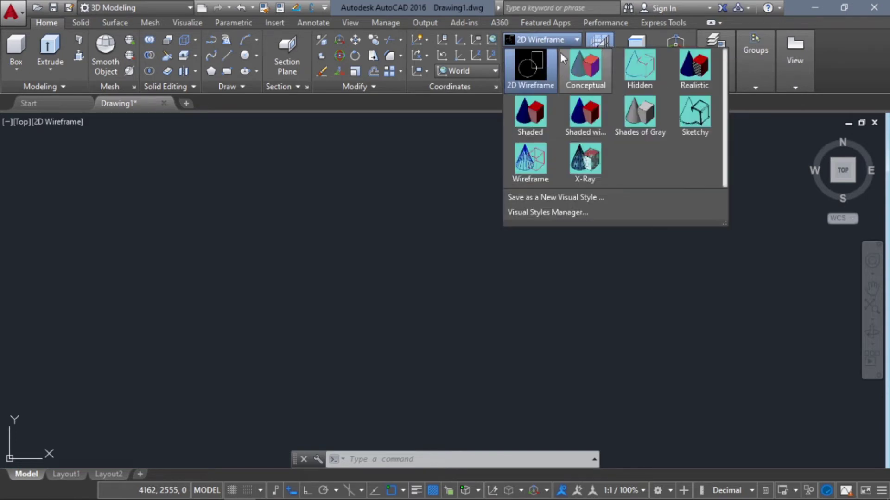
pyautogui.click(580, 66)
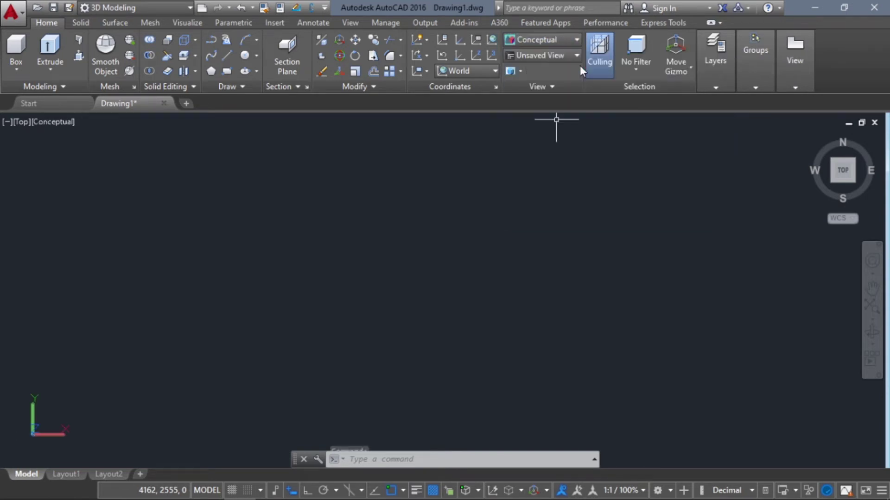
# Step: Switch the model view to SE Isometric
pyautogui.click(562, 42)
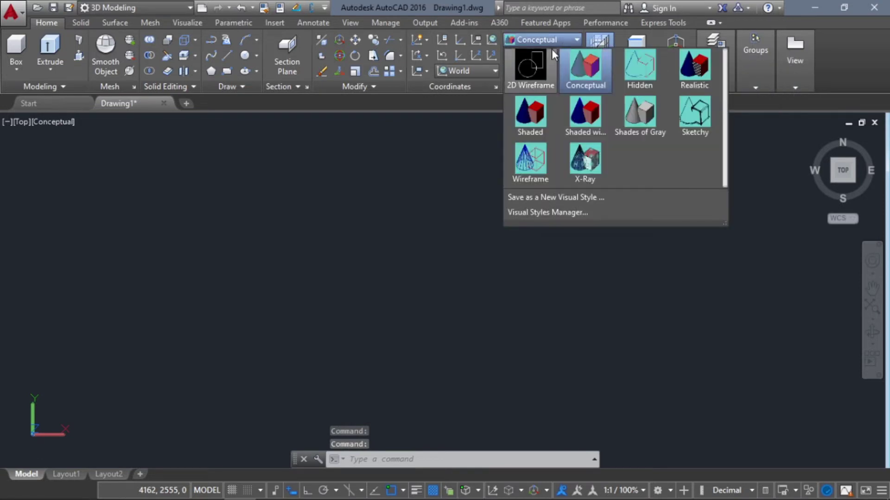
pyautogui.click(549, 55)
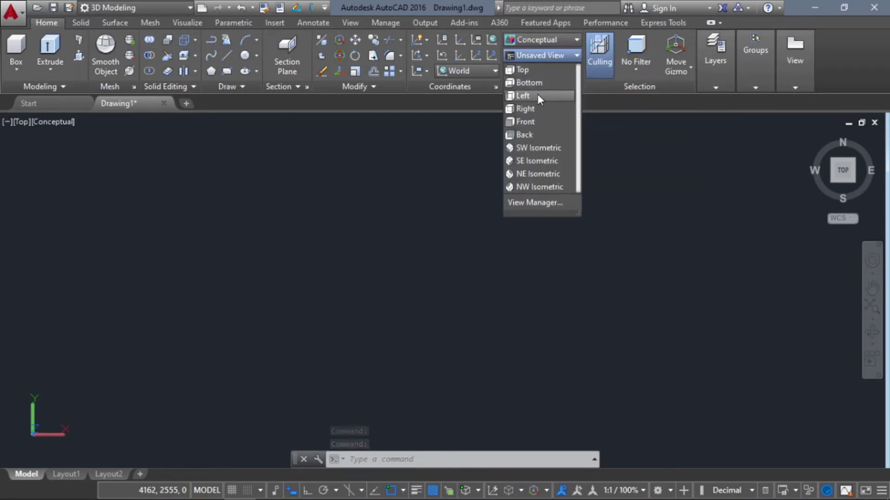
pyautogui.click(533, 159)
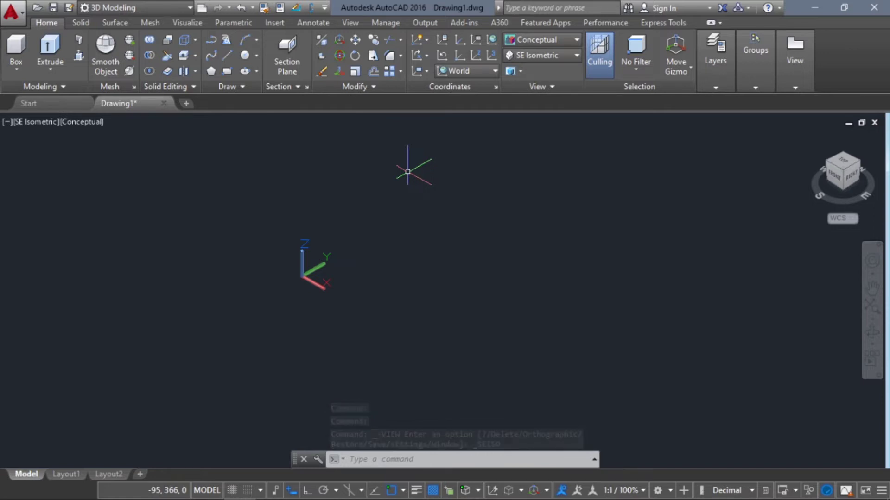
# Step: Use UCSICON with the Noorigin option to keep the UCS icon in the viewport corner instead of at the origin
pyautogui.write('UCS')
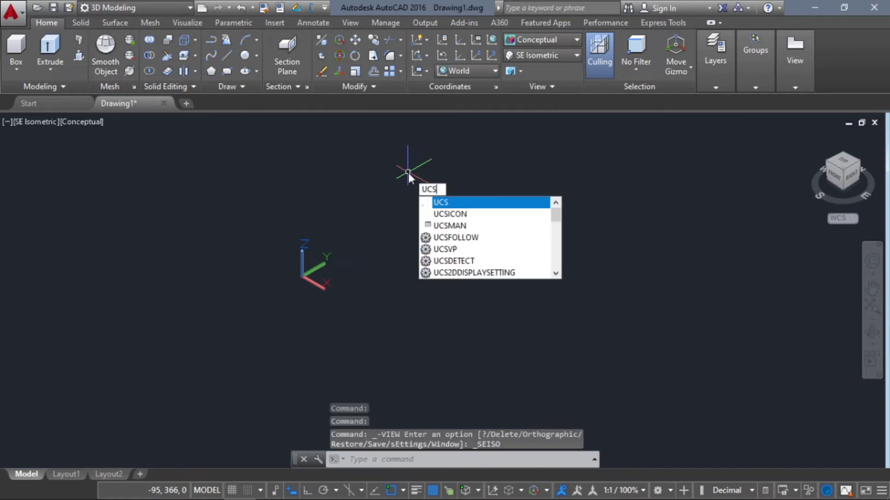
pyautogui.click(450, 214)
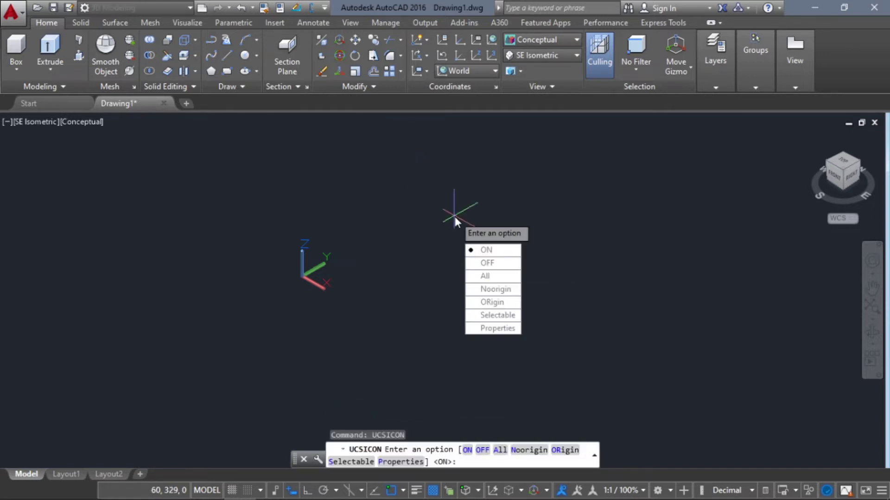
pyautogui.click(485, 289)
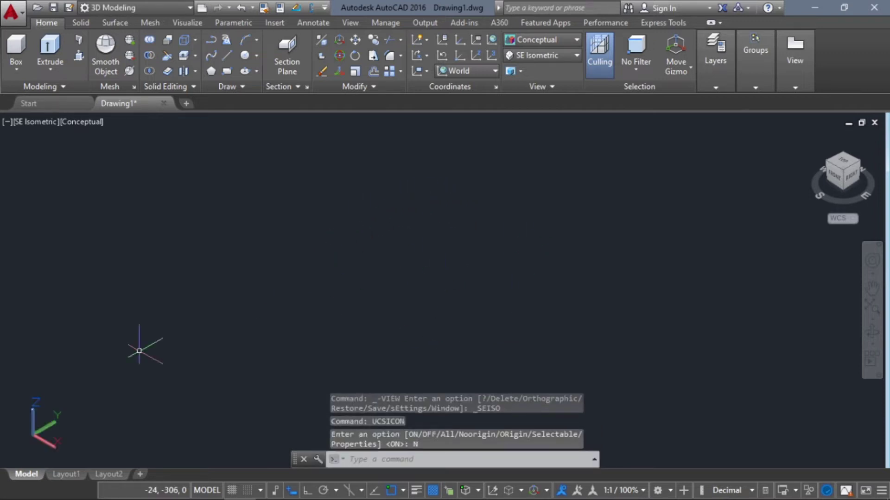
pyautogui.press('Escape')
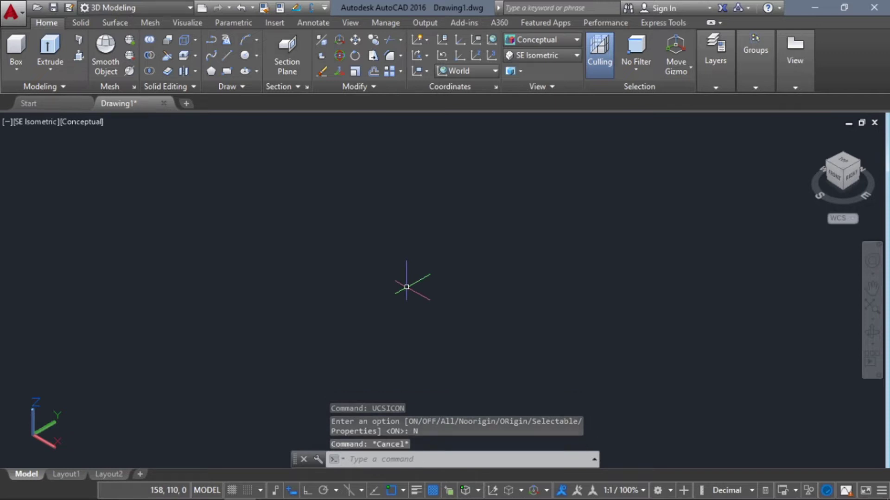
pyautogui.press('Escape')
pyautogui.press('Escape')
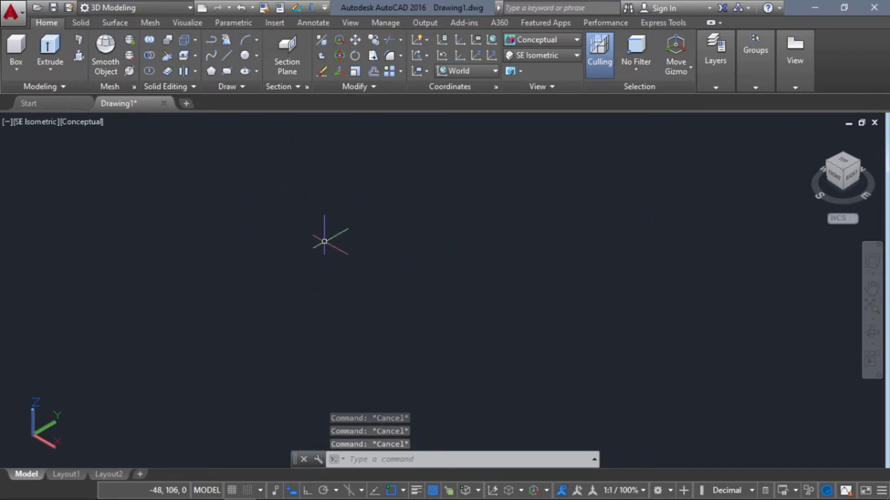
# Step: Draw a 1000 mm line running roughly along the X axis
pyautogui.click(229, 57)
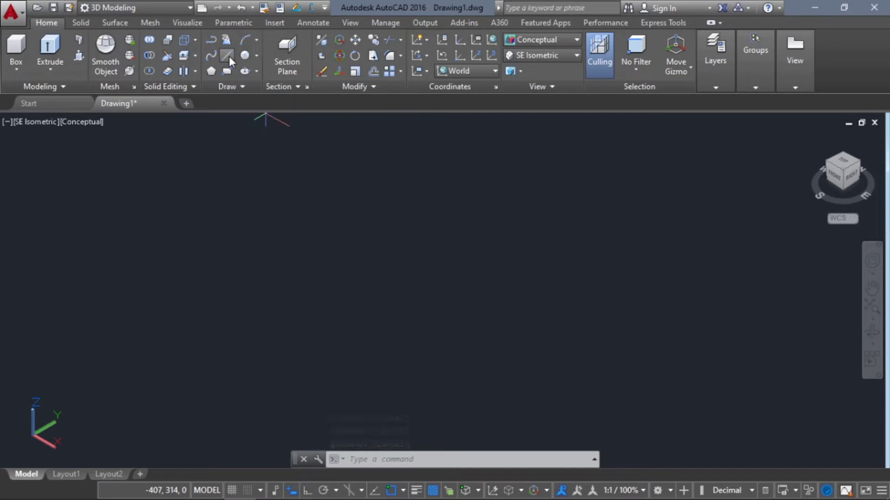
pyautogui.click(207, 277)
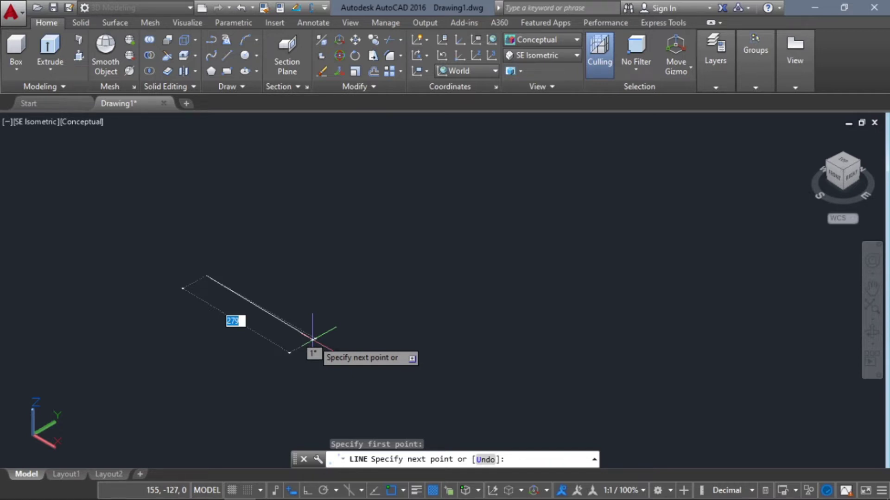
pyautogui.write('1000')
pyautogui.press('Return')
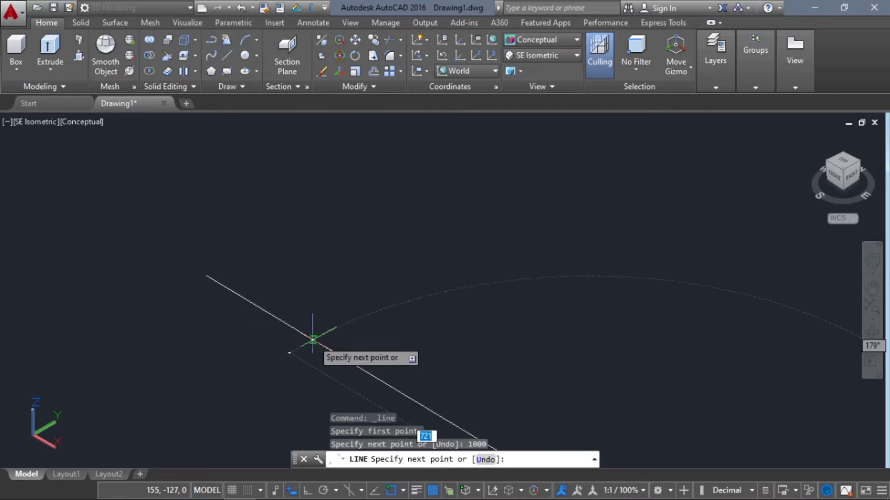
pyautogui.scroll(-4, 441, 273)
pyautogui.moveTo(601, 280); pyautogui.dragTo(431, 273, button='middle')
pyautogui.press('Return')
# Step: Draw a second 1000 mm line from the midpoint of the first line, running roughly along the Y axis
pyautogui.press('Return')
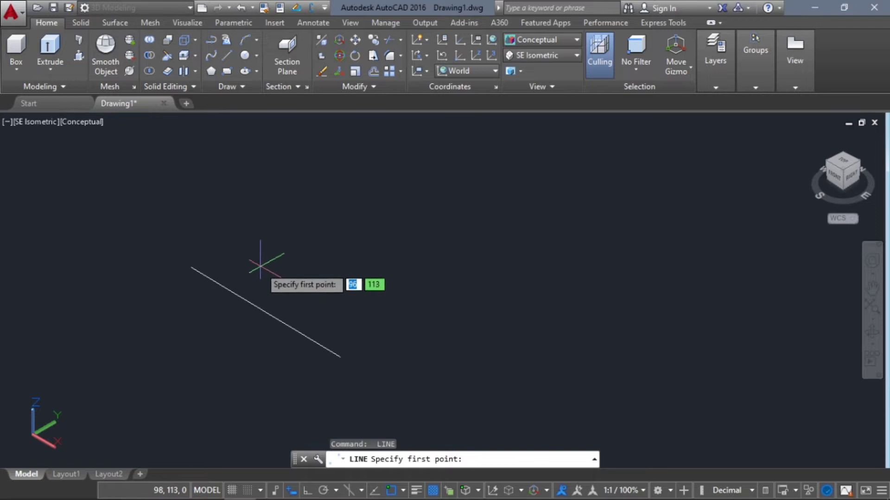
pyautogui.click(266, 313)
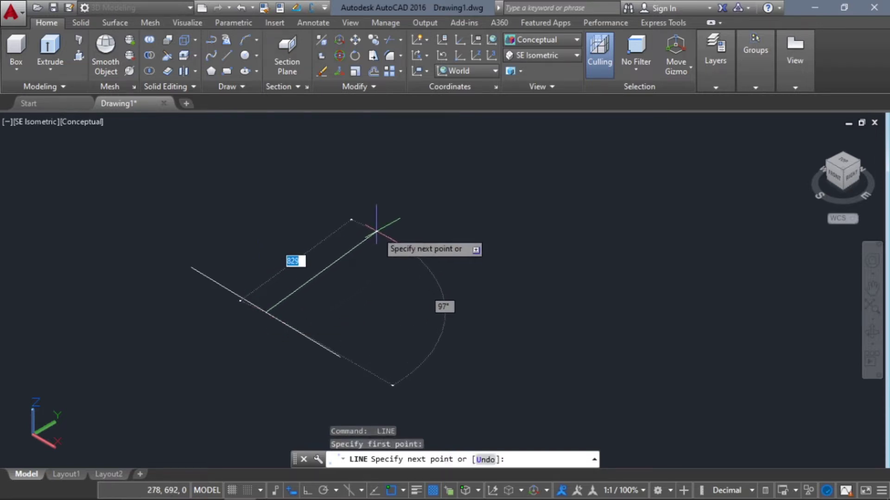
pyautogui.write('1000')
pyautogui.press('Return')
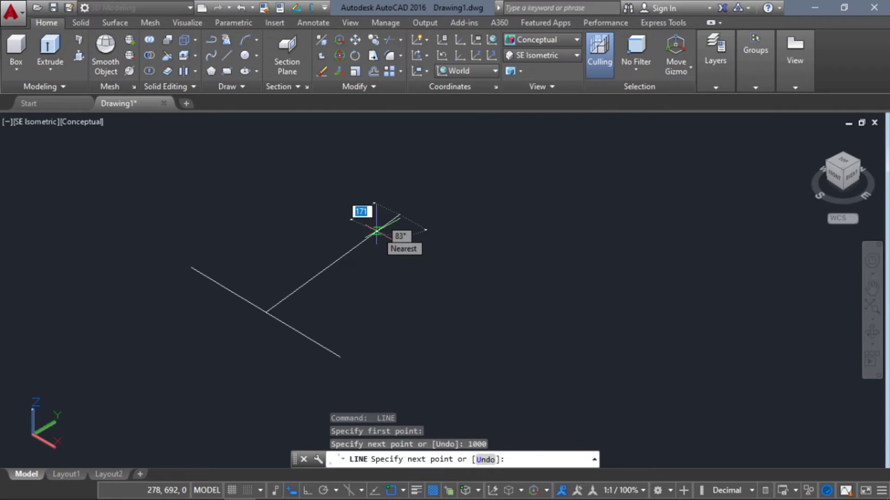
pyautogui.press('Escape')
pyautogui.press('Escape')
pyautogui.press('Escape')
pyautogui.press('Escape')
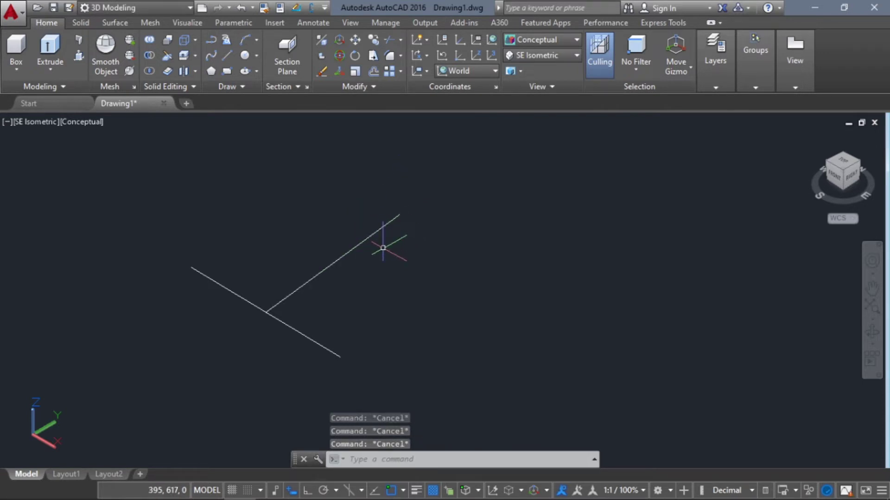
# Step: Select both lines and erase them from the drawing
pyautogui.click(395, 359)
pyautogui.click(215, 224)
pyautogui.press('Delete')
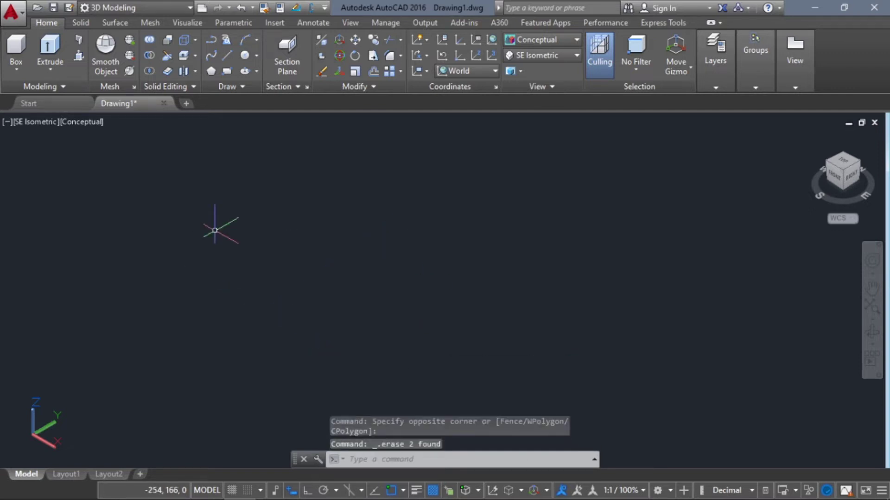
pyautogui.press('Escape')
pyautogui.press('Escape')
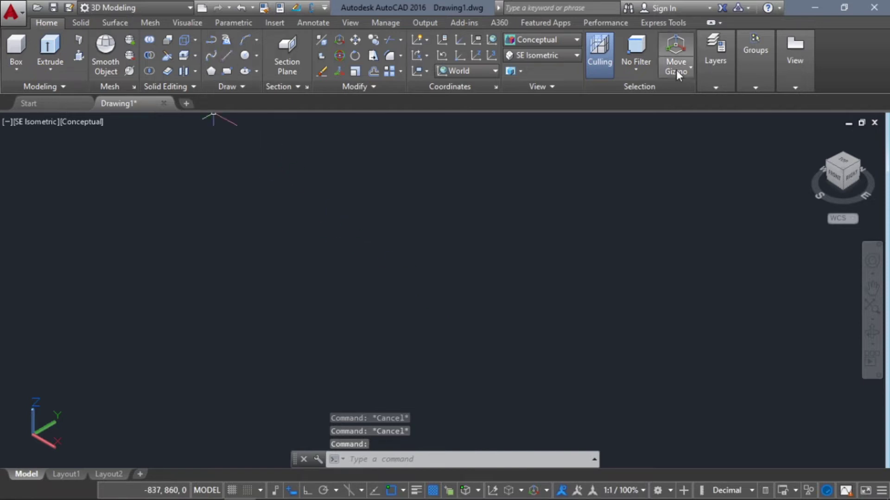
pyautogui.moveTo(778, 100)
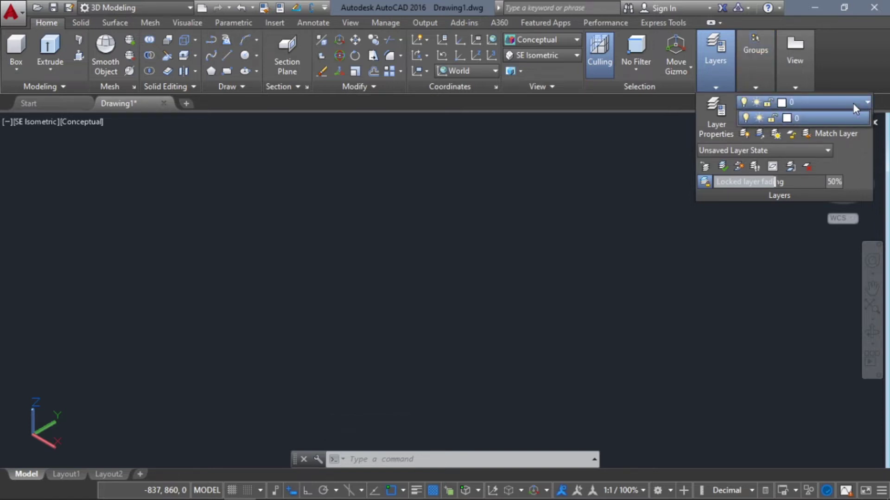
pyautogui.press('Escape')
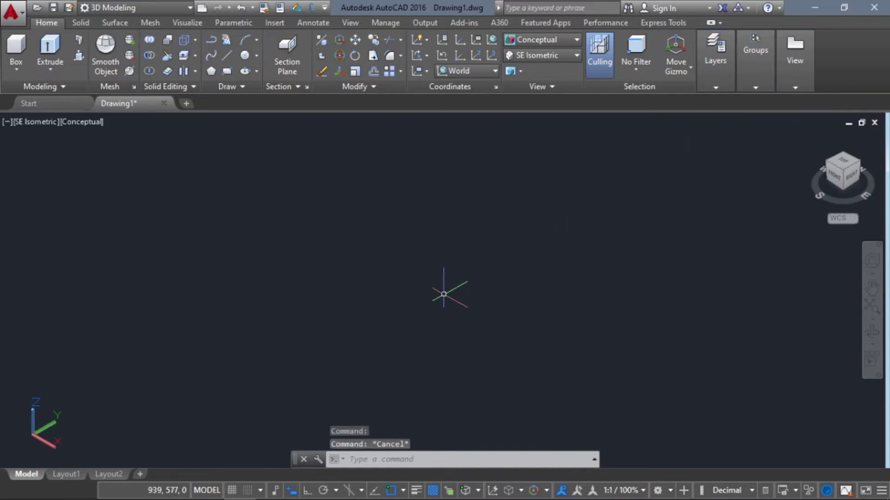
pyautogui.press('Escape')
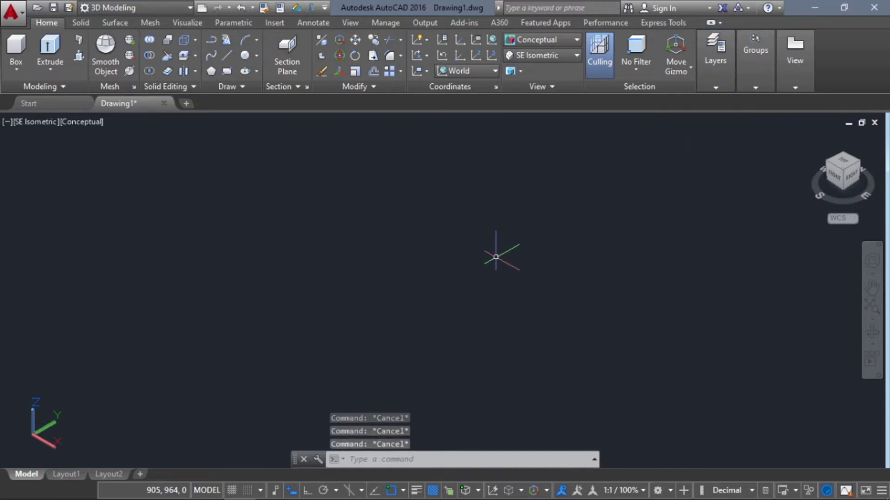
# Step: Draw a 1000 mm line along the X axis with Ortho mode turned on
pyautogui.write('l')
pyautogui.press('Return')
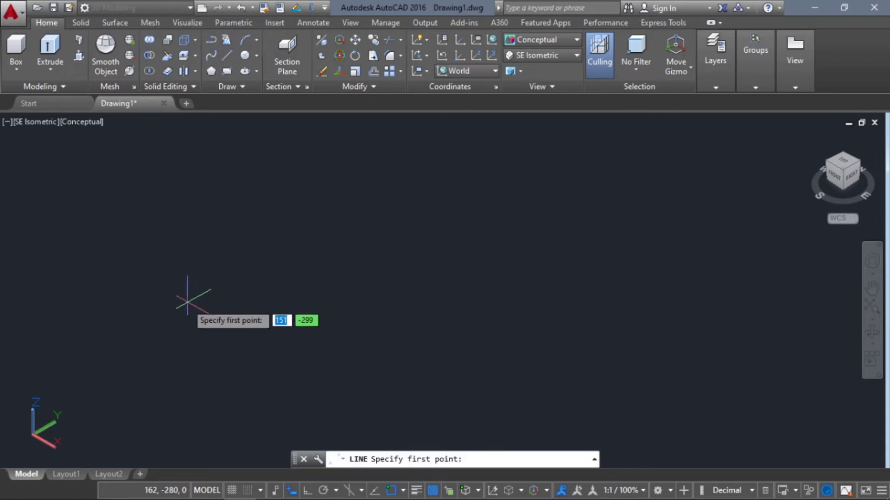
pyautogui.click(125, 275)
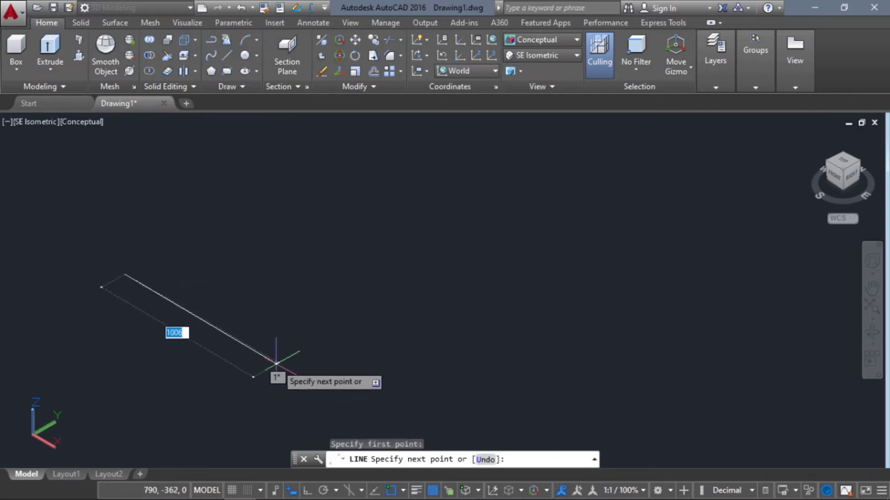
pyautogui.click(307, 492)
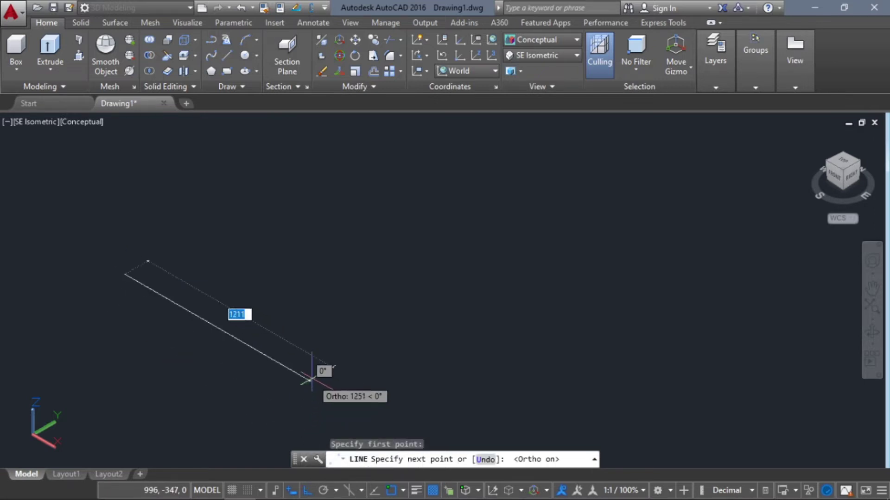
pyautogui.write('1000')
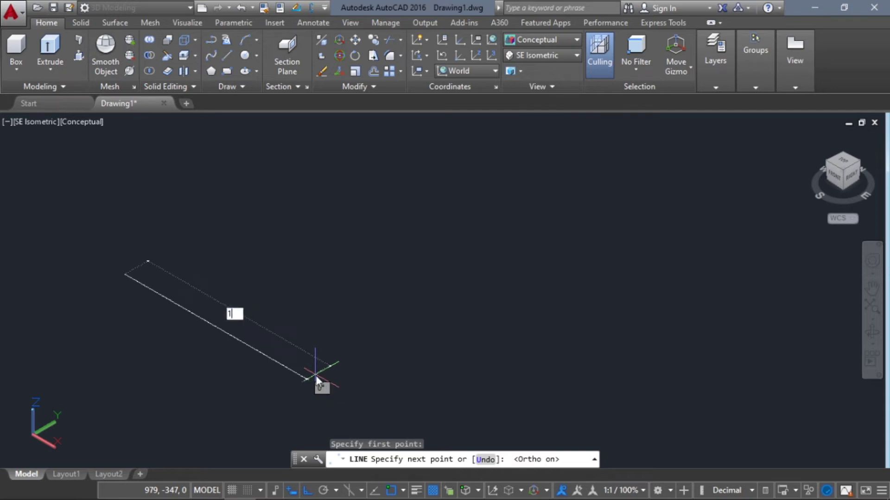
pyautogui.press('Return')
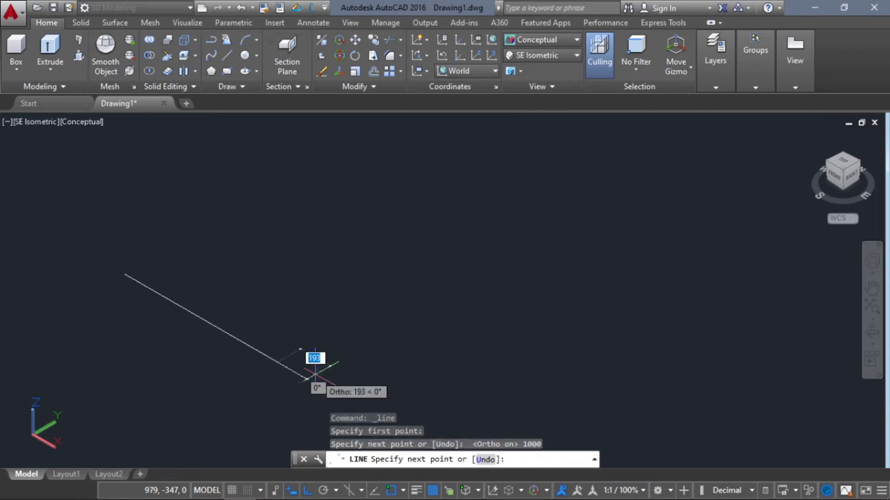
pyautogui.press('Return')
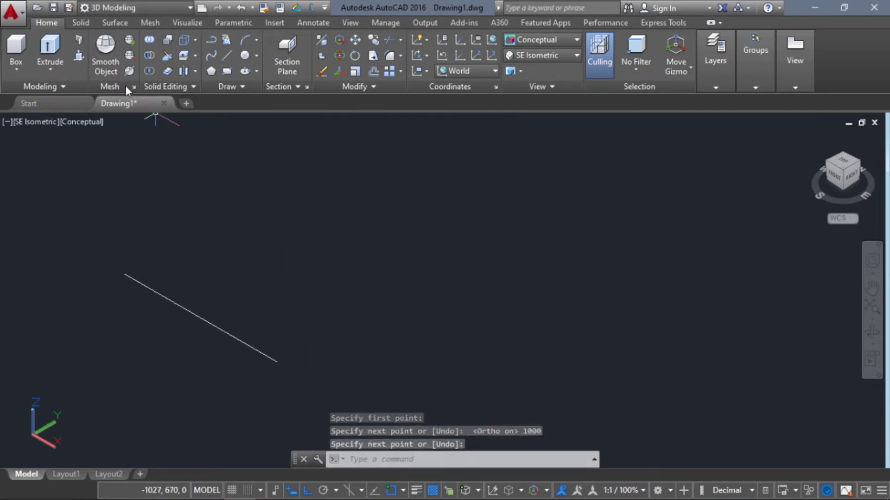
# Step: Draw a 500 mm line from the midpoint of the 1000 mm line along the Y axis
pyautogui.click(225, 59)
pyautogui.click(200, 317)
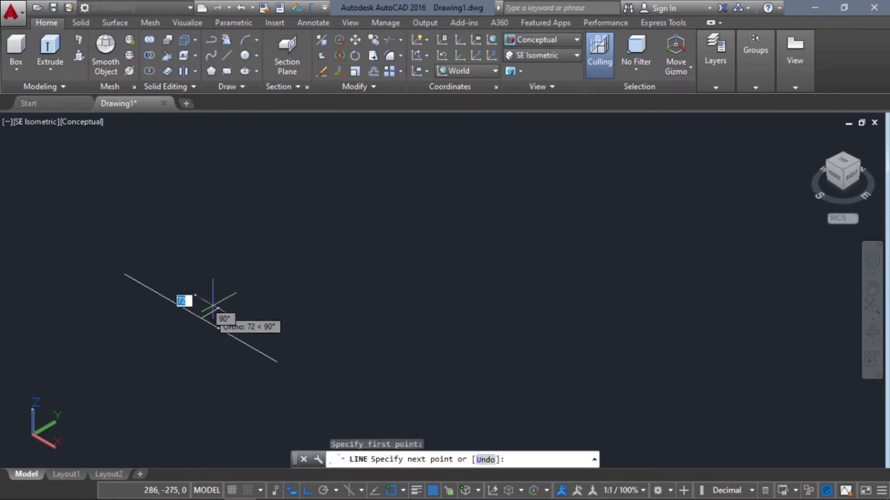
pyautogui.write('500')
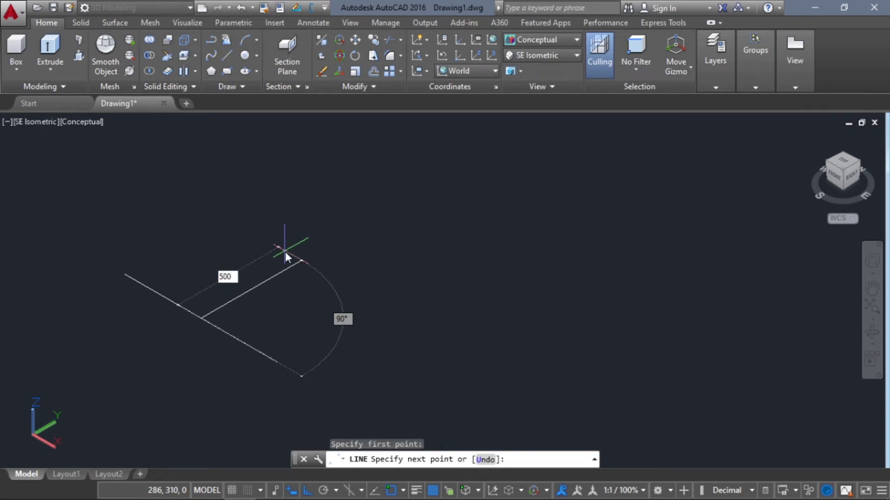
pyautogui.press('Return')
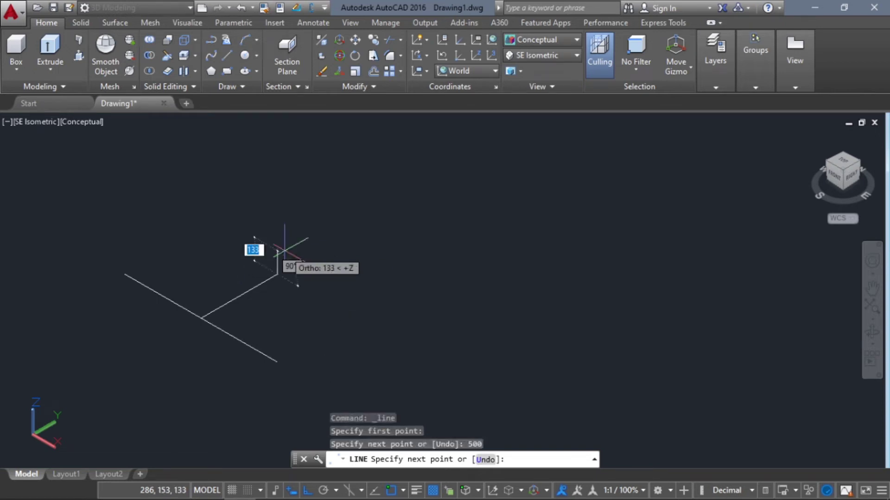
pyautogui.press('Return')
# Step: Set the UCS to Left and draw a circle of radius 100 mm centred on the near end of the 1000 mm line
pyautogui.moveTo(490, 308)
pyautogui.keyDown('shift'); pyautogui.mouseDown(button='middle')
pyautogui.moveTo(391, 278)
pyautogui.moveTo(455, 298)
pyautogui.moveTo(500, 298)
pyautogui.moveTo(506, 260)
pyautogui.moveTo(480, 335)
pyautogui.moveTo(357, 324)
pyautogui.moveTo(403, 298)
pyautogui.moveTo(392, 261)
pyautogui.mouseUp(button='middle'); pyautogui.keyUp('shift')
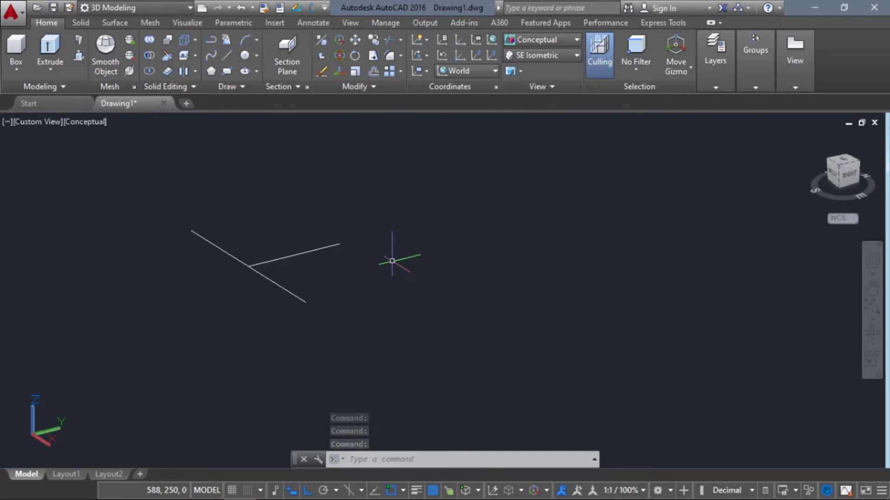
pyautogui.click(479, 73)
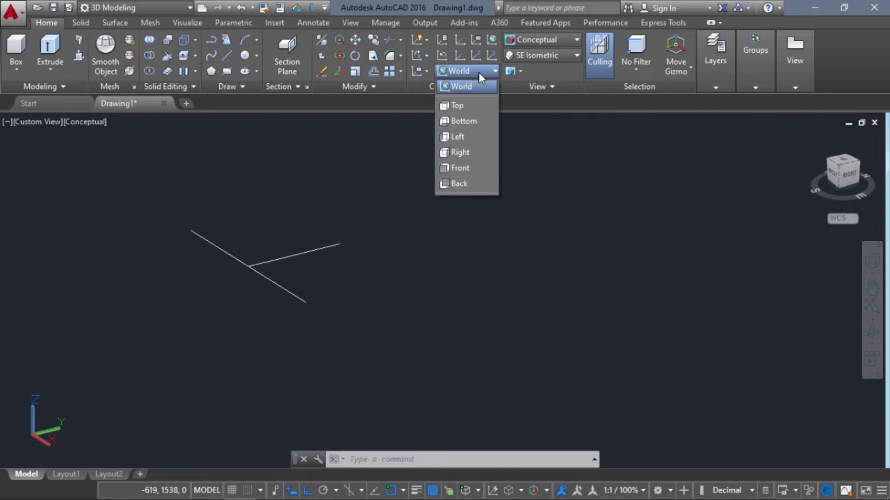
pyautogui.click(469, 137)
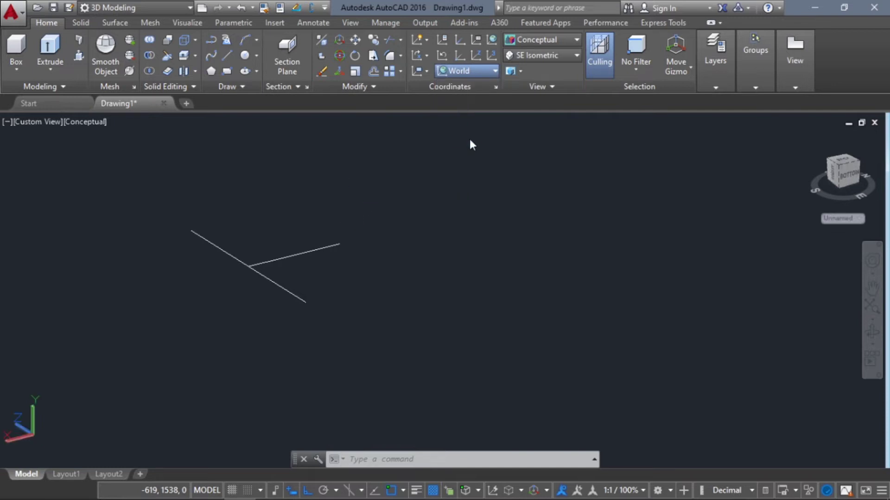
pyautogui.click(245, 56)
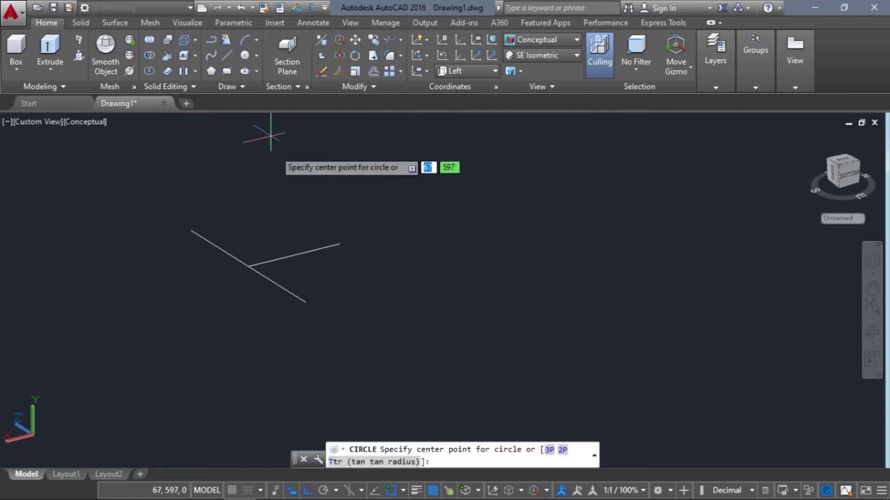
pyautogui.click(305, 302)
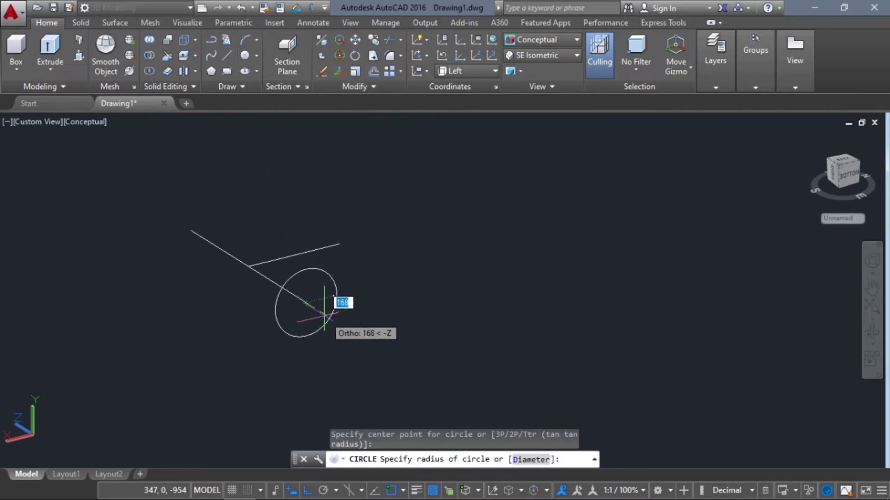
pyautogui.write('100')
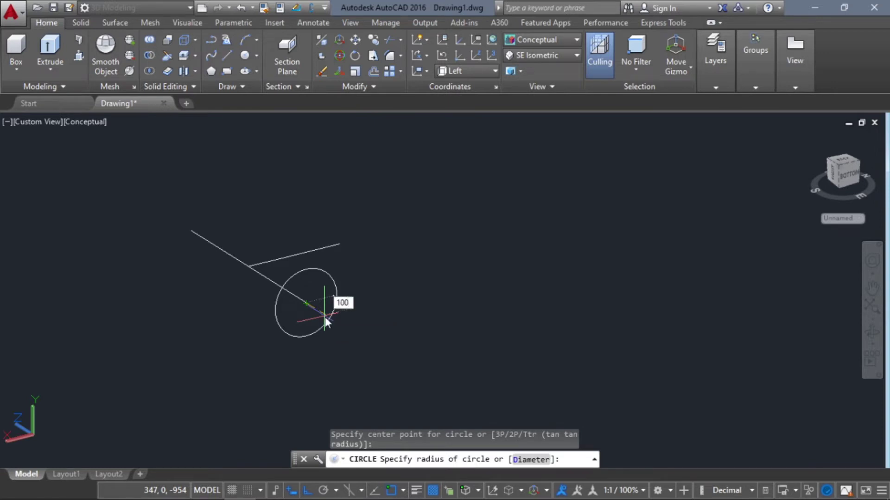
pyautogui.press('Return')
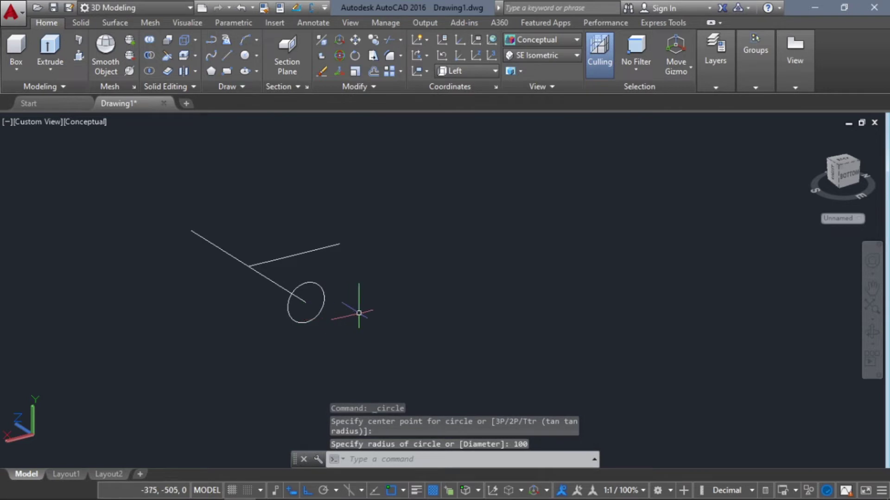
# Step: Draw a concentric circle of radius 115 mm around the 100 mm radius circle, centred on the same line endpoint
pyautogui.scroll(2, 342, 313)
pyautogui.scroll(2, 378, 288)
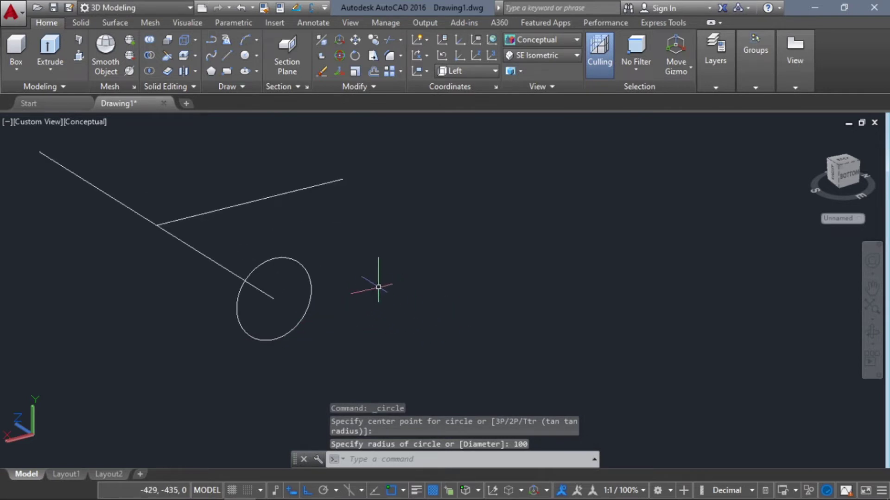
pyautogui.moveTo(387, 288); pyautogui.dragTo(564, 317, button='middle')
pyautogui.scroll(2, 439, 298)
pyautogui.keyDown('shift'); pyautogui.moveTo(627, 313); pyautogui.dragTo(576, 308, button='middle'); pyautogui.keyUp('shift')
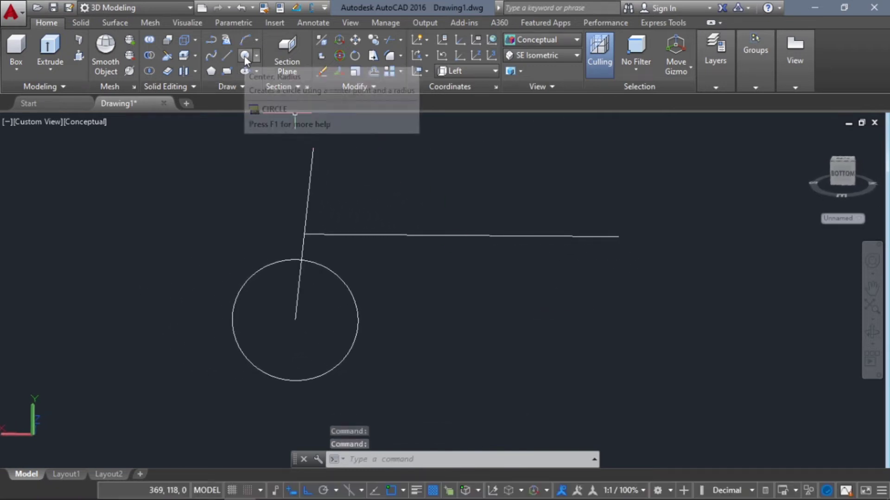
pyautogui.click(244, 56)
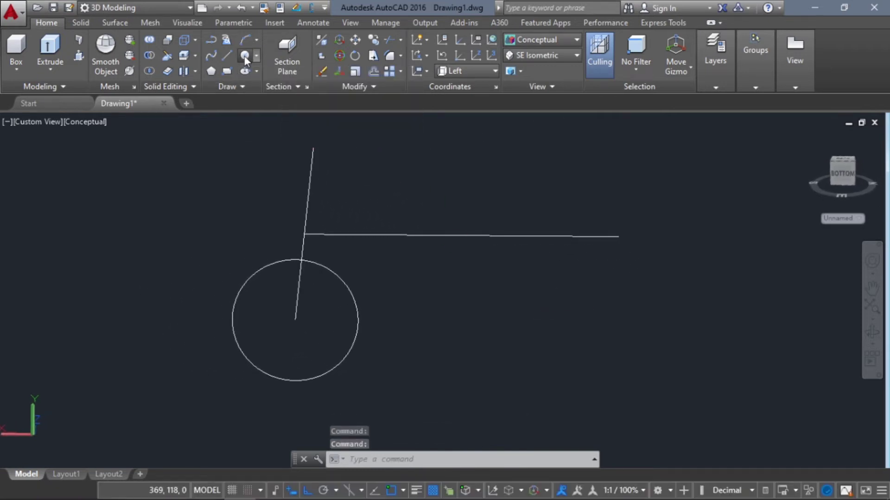
pyautogui.click(295, 320)
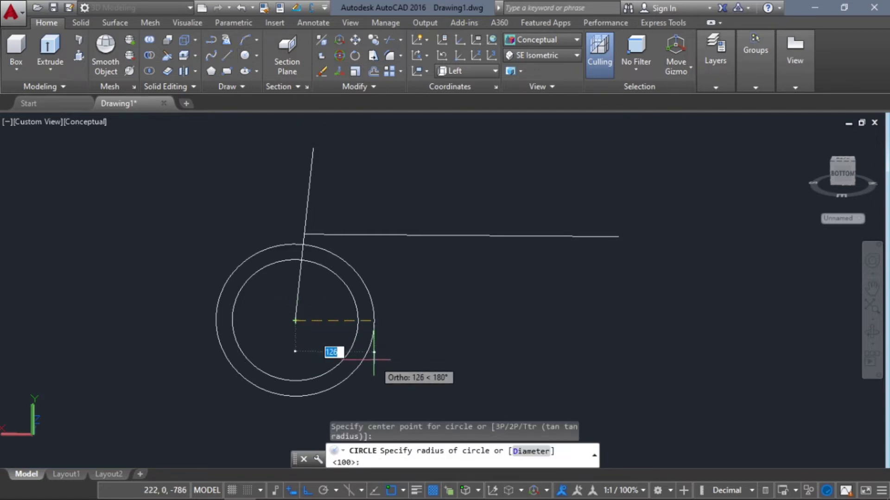
pyautogui.write('1')
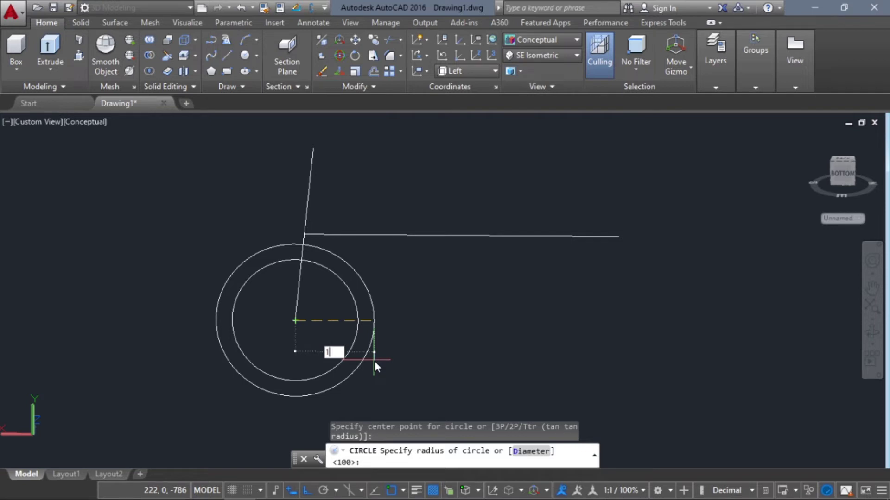
pyautogui.write('1')
pyautogui.write('5')
pyautogui.press('Return')
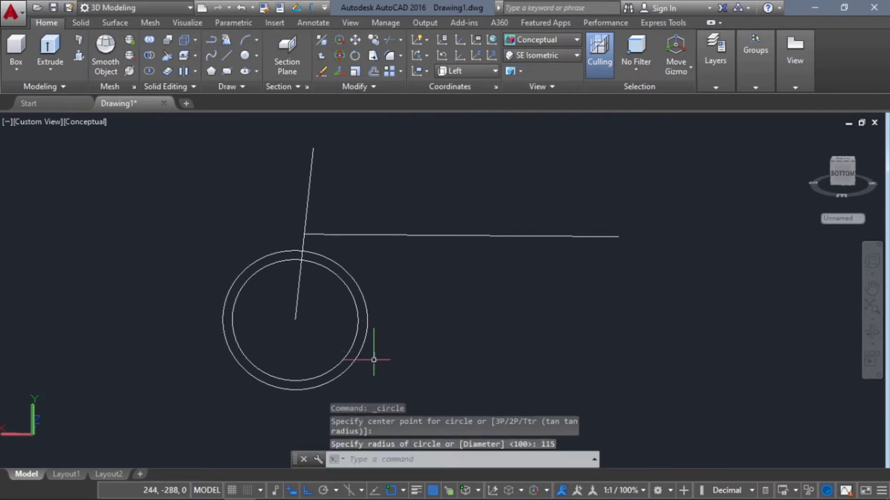
# Step: Add a third concentric circle of radius 130 mm centred on the same line endpoint
pyautogui.click(244, 56)
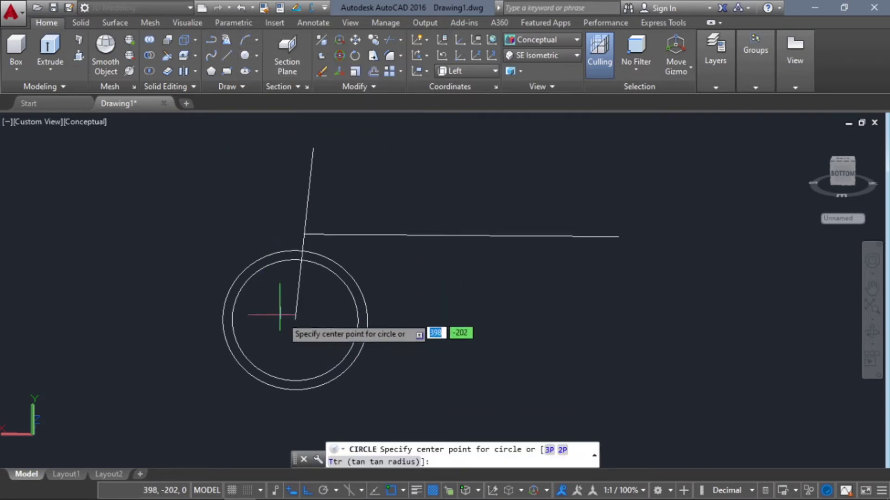
pyautogui.click(295, 320)
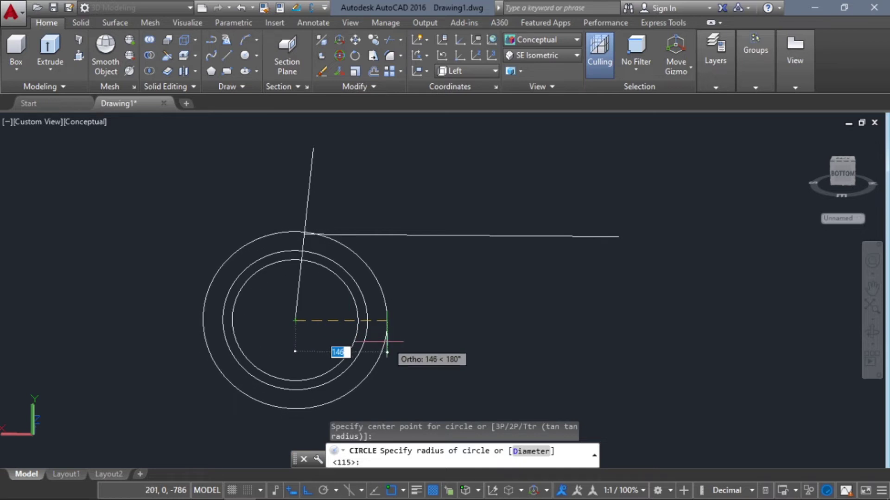
pyautogui.write('130')
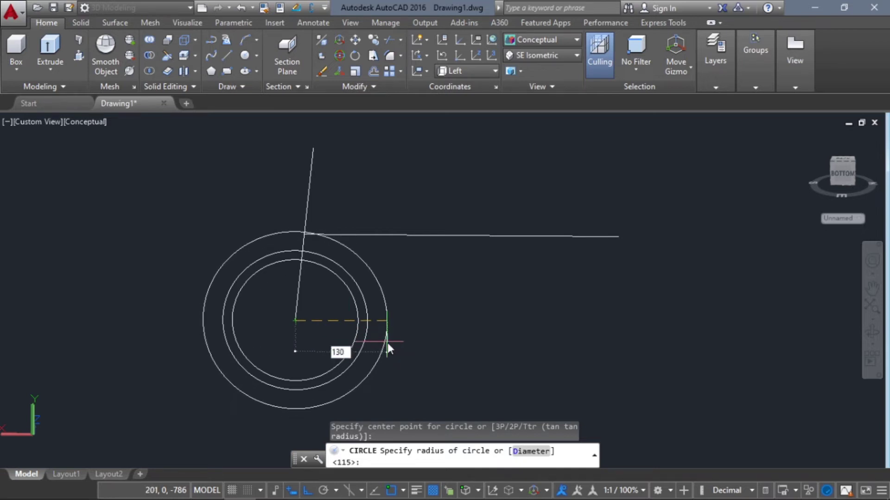
pyautogui.press('Return')
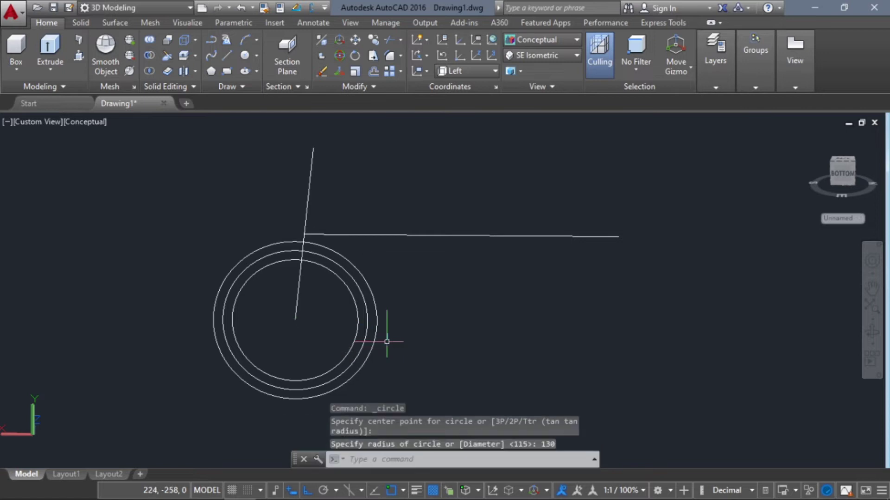
# Step: Copy the three concentric circles from their centre to the free end of the 500 mm branch line
pyautogui.keyDown('shift'); pyautogui.moveTo(550, 342); pyautogui.dragTo(486, 338, button='middle'); pyautogui.keyUp('shift')
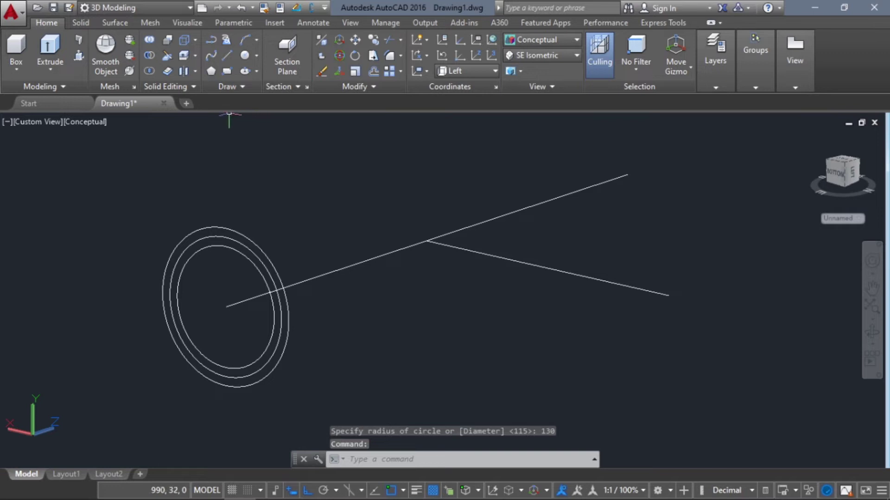
pyautogui.click(373, 42)
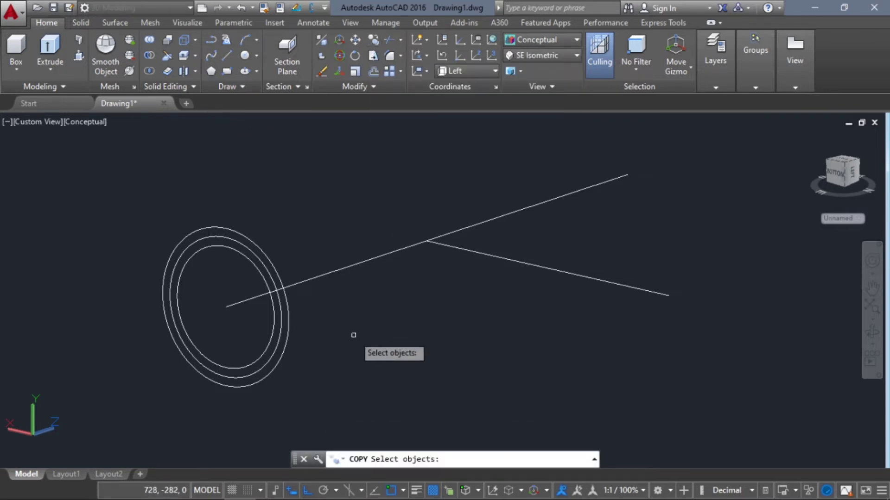
pyautogui.click(232, 361)
pyautogui.press('Return')
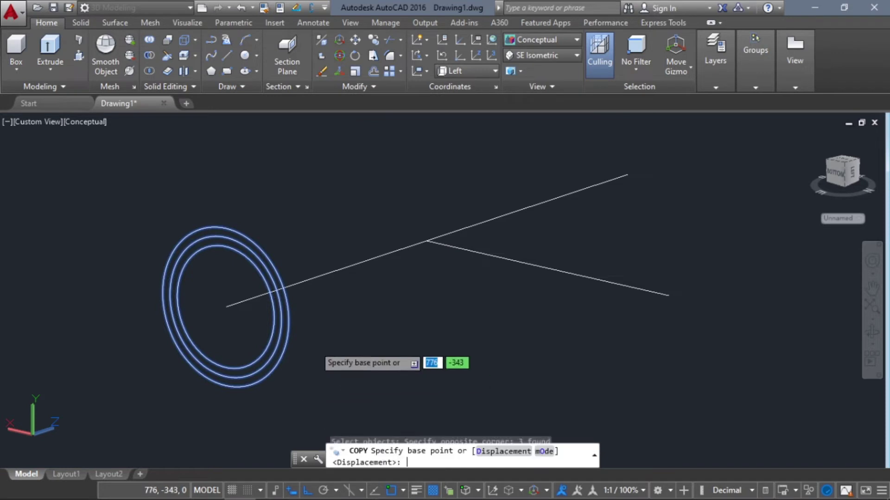
pyautogui.click(225, 307)
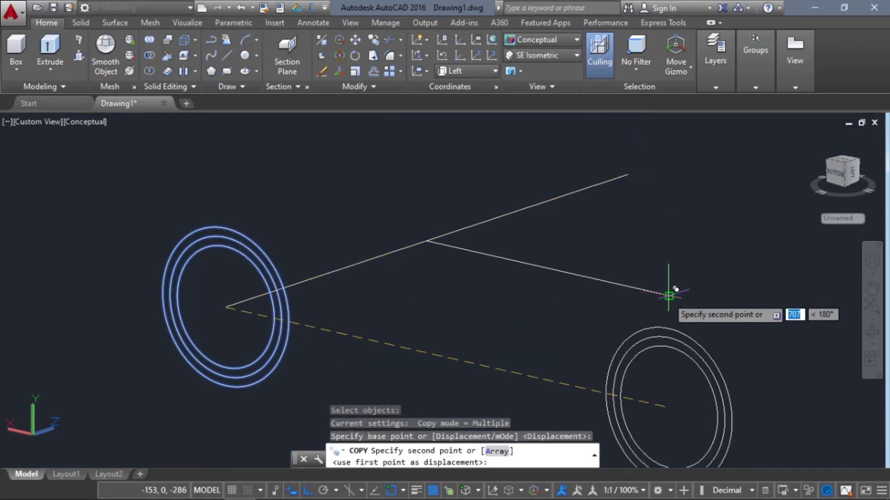
pyautogui.click(668, 296)
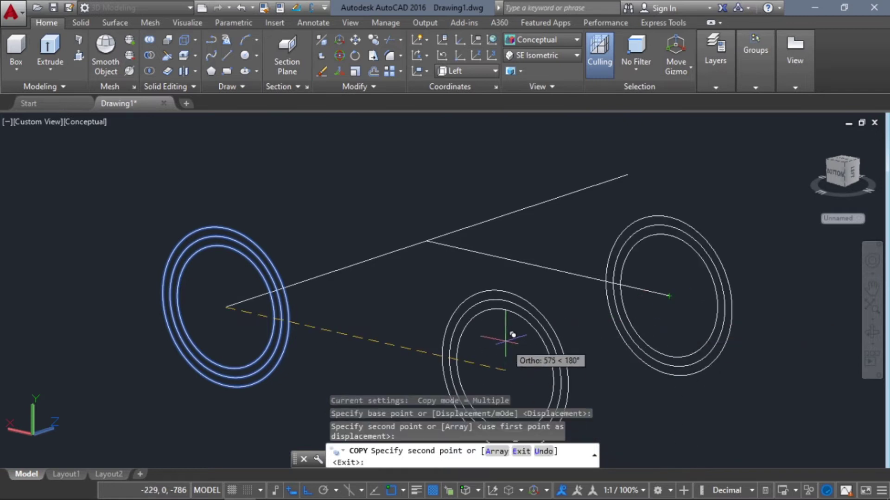
pyautogui.press('Return')
# Step: Rotate the three copied circles 270° about the vertical axis through their centre with 3D Rotate
pyautogui.keyDown('shift'); pyautogui.moveTo(563, 336); pyautogui.dragTo(533, 350, button='middle'); pyautogui.keyUp('shift')
pyautogui.click(765, 363)
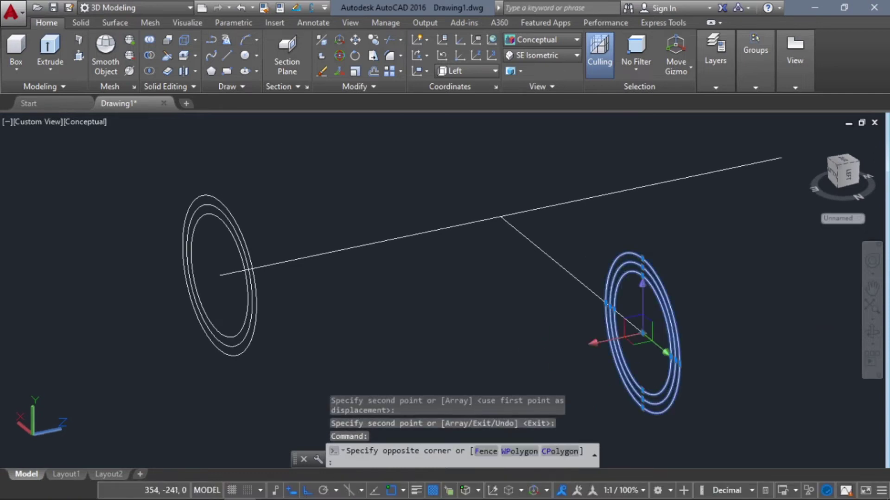
pyautogui.click(667, 329)
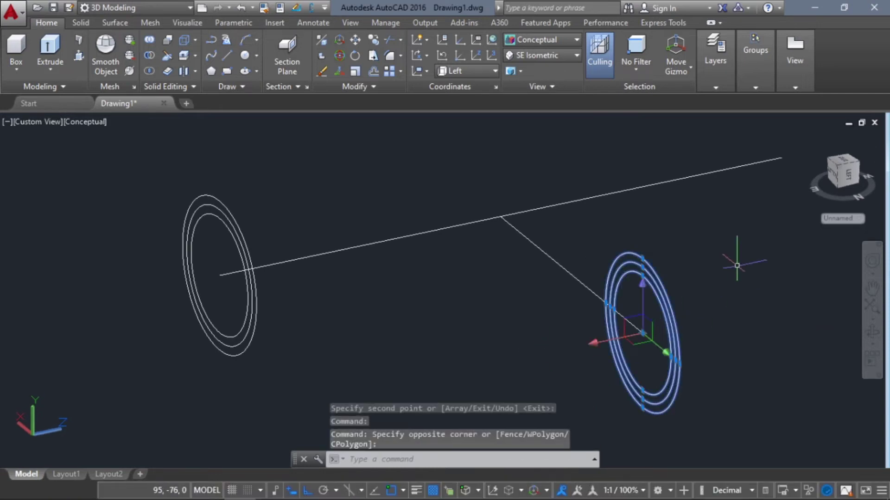
pyautogui.click(344, 59)
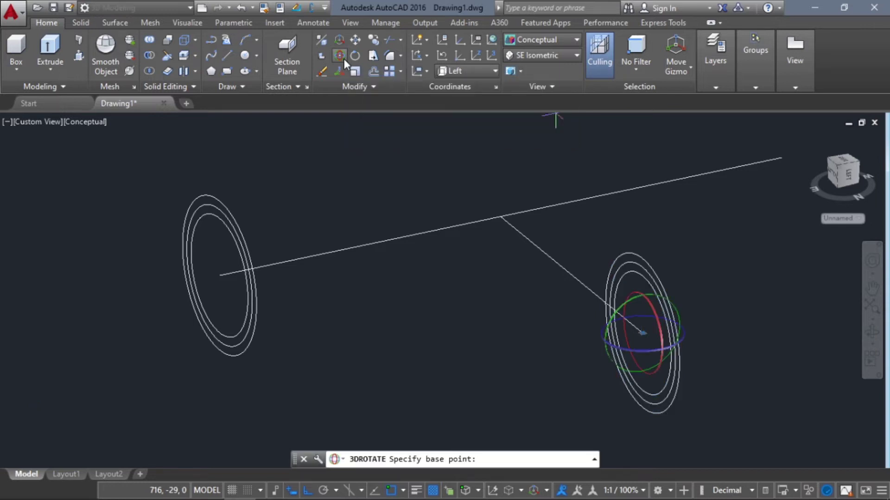
pyautogui.click(621, 348)
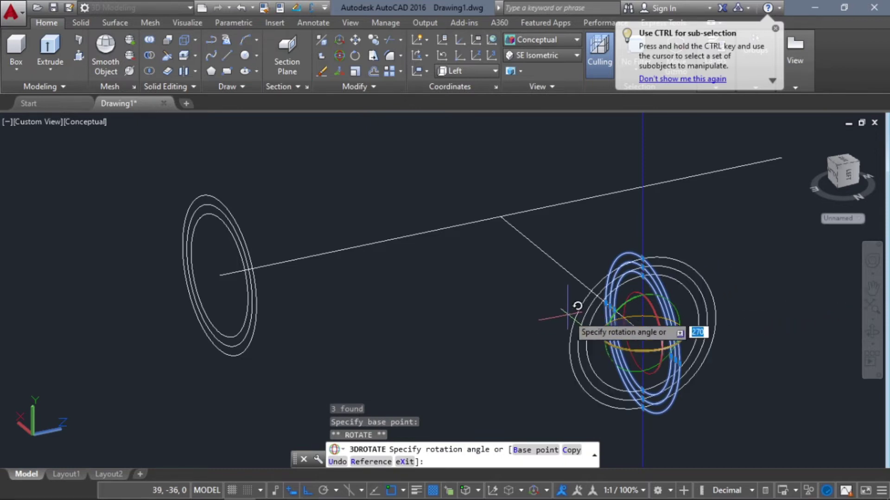
pyautogui.click(583, 293)
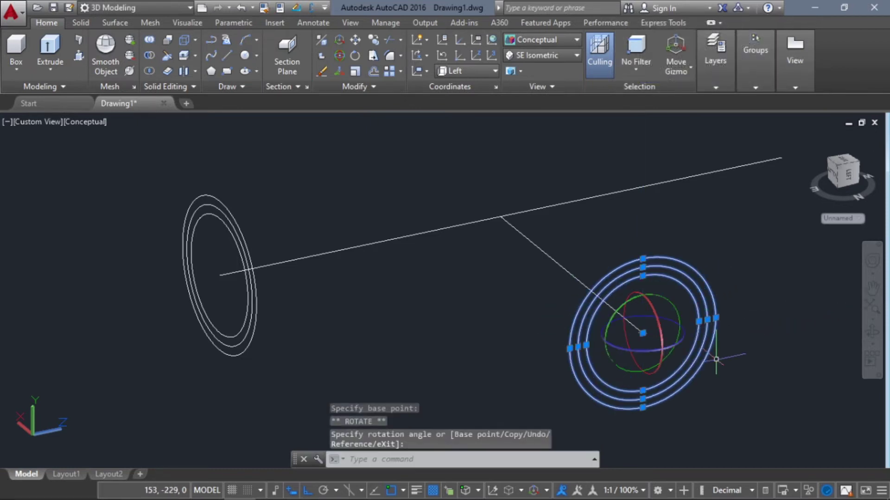
pyautogui.press('Escape')
pyautogui.press('Escape')
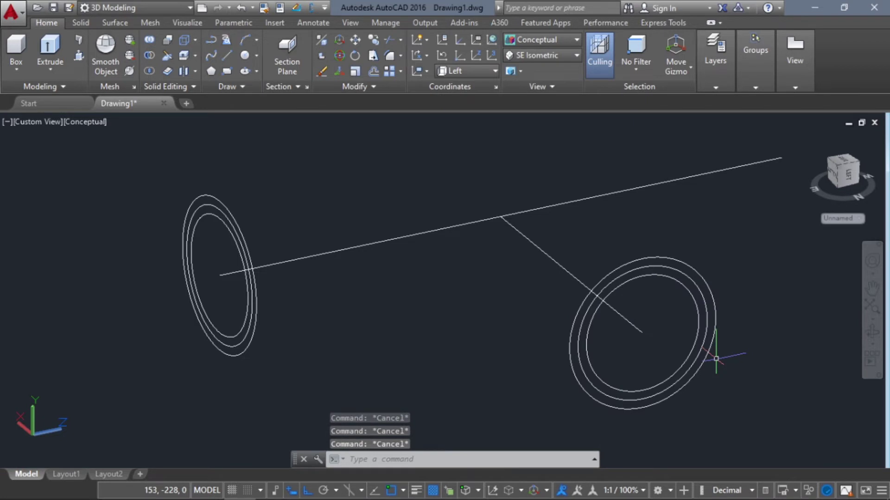
# Step: Extrude the middle circle at the main line's end into a solid cylinder reaching the line's opposite endpoint
pyautogui.keyDown('shift'); pyautogui.moveTo(758, 396); pyautogui.dragTo(200, 368, button='middle'); pyautogui.keyUp('shift')
pyautogui.keyDown('shift'); pyautogui.moveTo(416, 329); pyautogui.dragTo(366, 355, button='middle'); pyautogui.keyUp('shift')
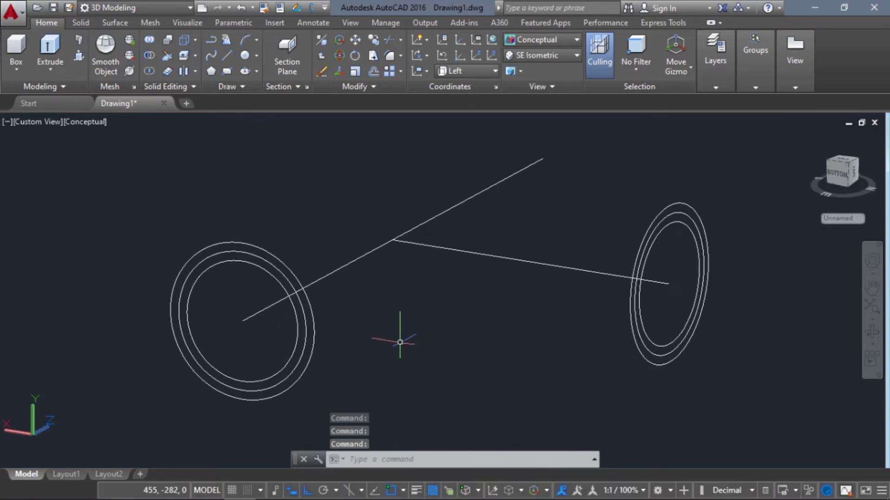
pyautogui.click(50, 45)
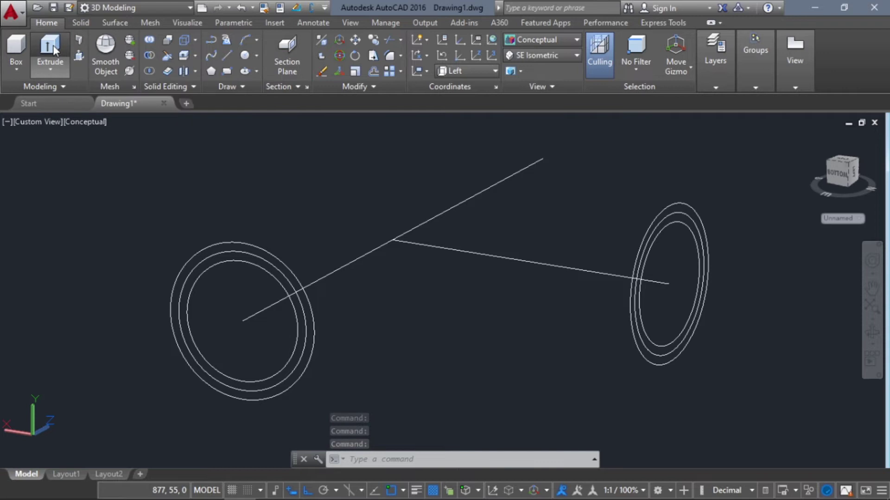
pyautogui.click(248, 253)
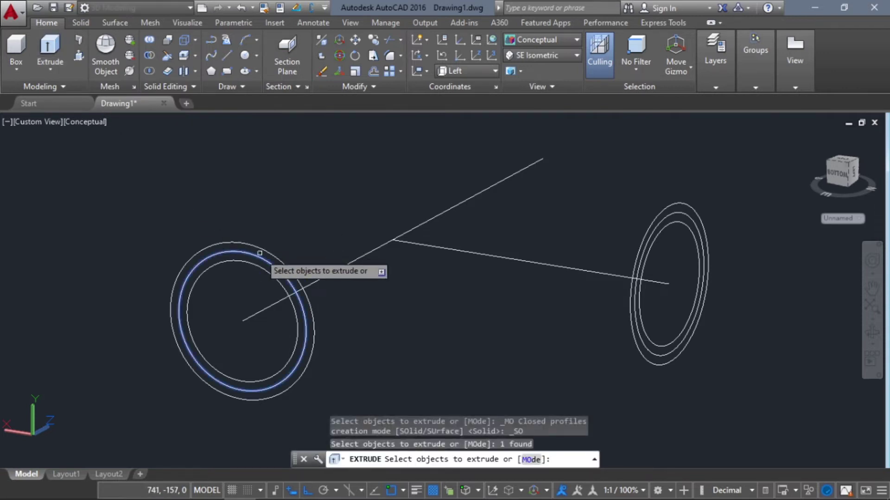
pyautogui.press('Return')
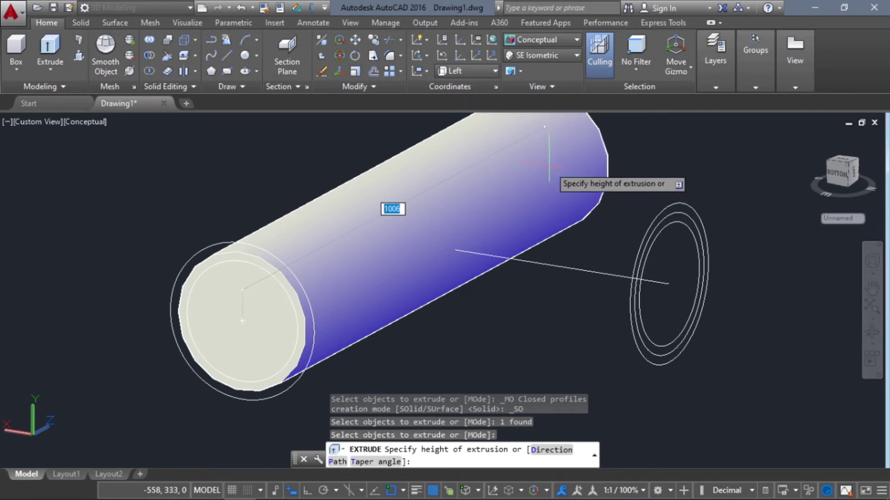
pyautogui.click(543, 159)
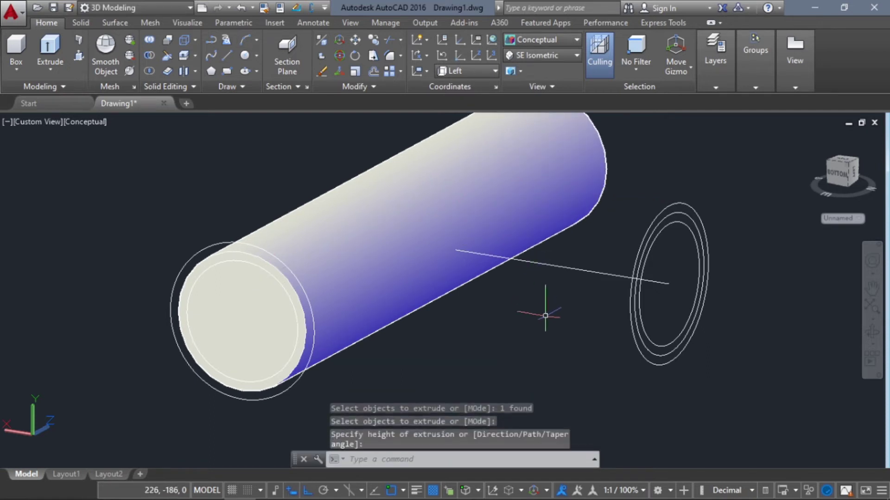
# Step: Change the model's visual style from Conceptual to Shaded
pyautogui.keyDown('shift'); pyautogui.moveTo(609, 346); pyautogui.dragTo(470, 341, button='middle'); pyautogui.keyUp('shift')
pyautogui.keyDown('shift'); pyautogui.moveTo(383, 331); pyautogui.dragTo(445, 377, button='middle'); pyautogui.keyUp('shift')
pyautogui.scroll(-2, 450, 346)
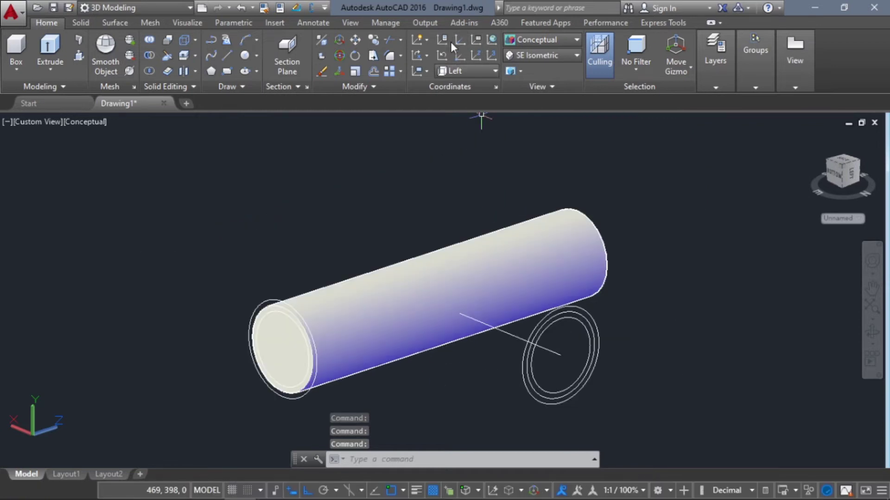
pyautogui.click(526, 48)
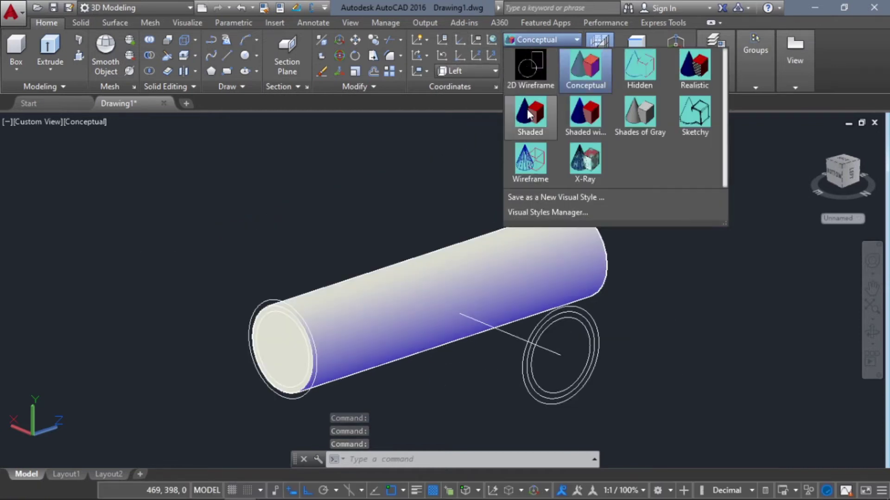
pyautogui.click(528, 114)
# Step: Hollow out the main cylinder by using Presspull on its inner circular area through and past the far end
pyautogui.moveTo(624, 321)
pyautogui.keyDown('shift'); pyautogui.mouseDown(button='middle')
pyautogui.moveTo(605, 332)
pyautogui.moveTo(419, 309)
pyautogui.moveTo(634, 333)
pyautogui.mouseUp(button='middle'); pyautogui.keyUp('shift')
pyautogui.scroll(3, 489, 357)
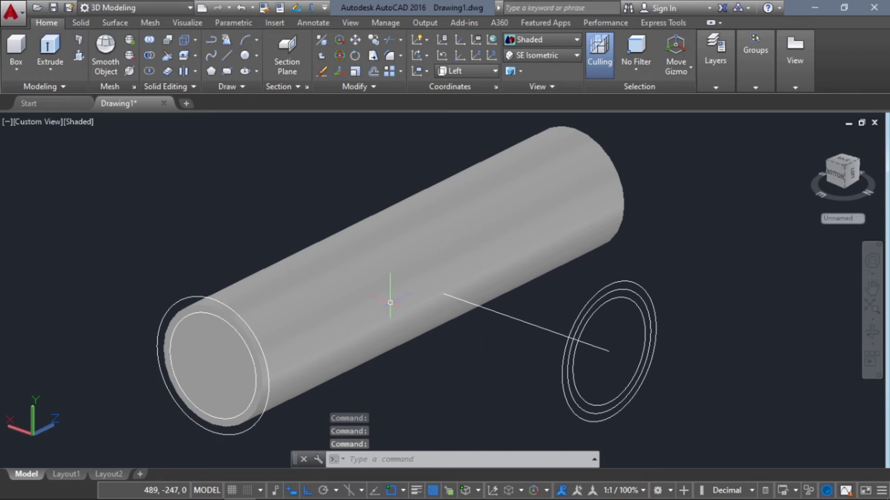
pyautogui.click(79, 55)
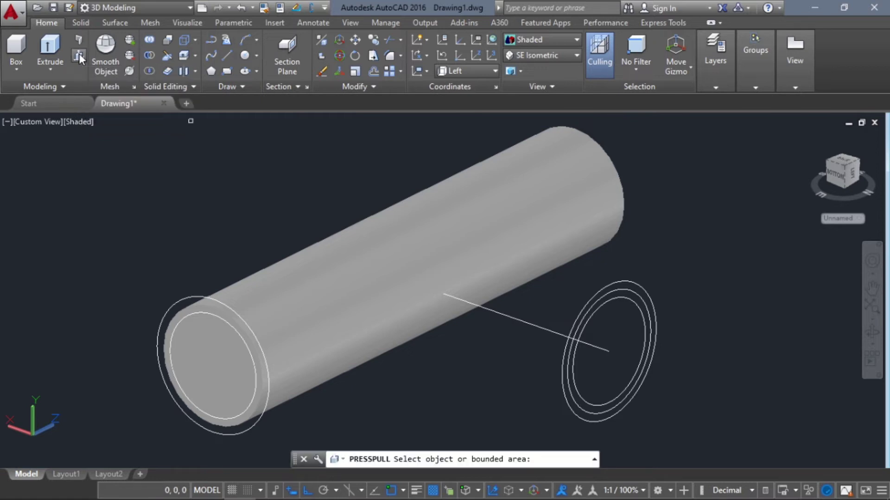
pyautogui.click(213, 366)
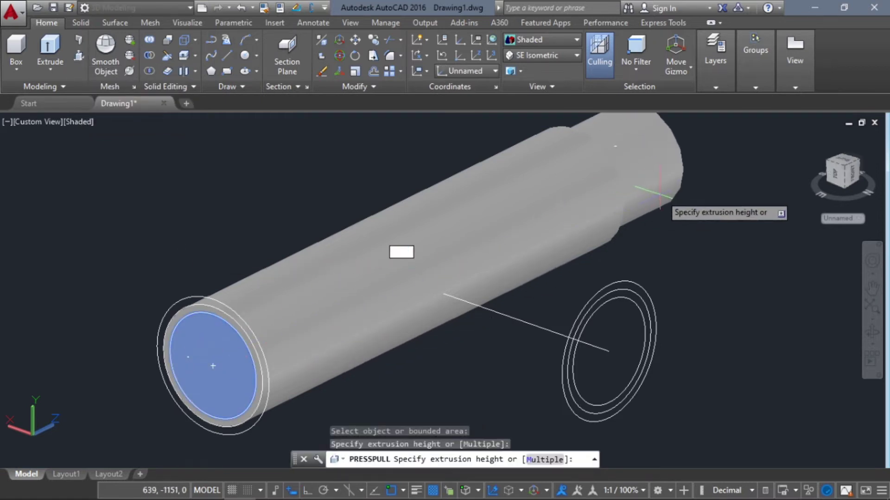
pyautogui.click(676, 194)
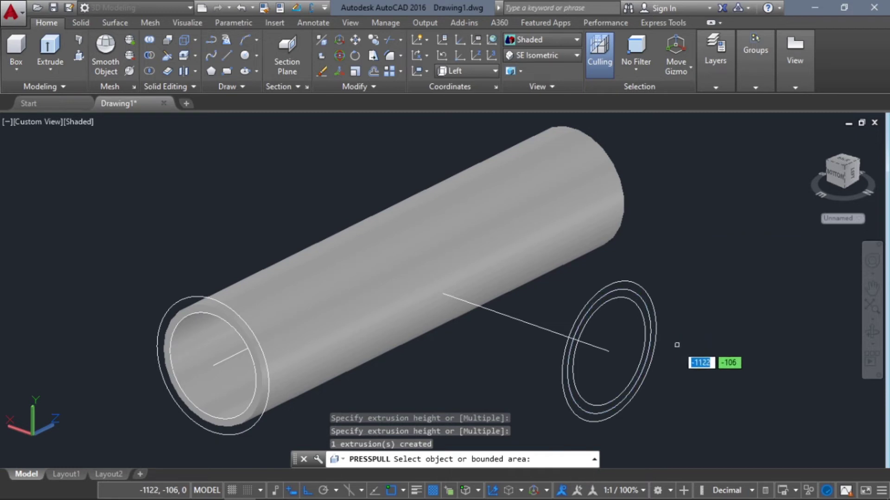
pyautogui.press('Return')
# Step: Extrude the middle circle at the branch line's free end as far as the main pipe's centreline
pyautogui.keyDown('shift'); pyautogui.moveTo(683, 361); pyautogui.dragTo(586, 327, button='middle'); pyautogui.keyUp('shift')
pyautogui.keyDown('shift'); pyautogui.moveTo(551, 363); pyautogui.dragTo(526, 352, button='middle'); pyautogui.keyUp('shift')
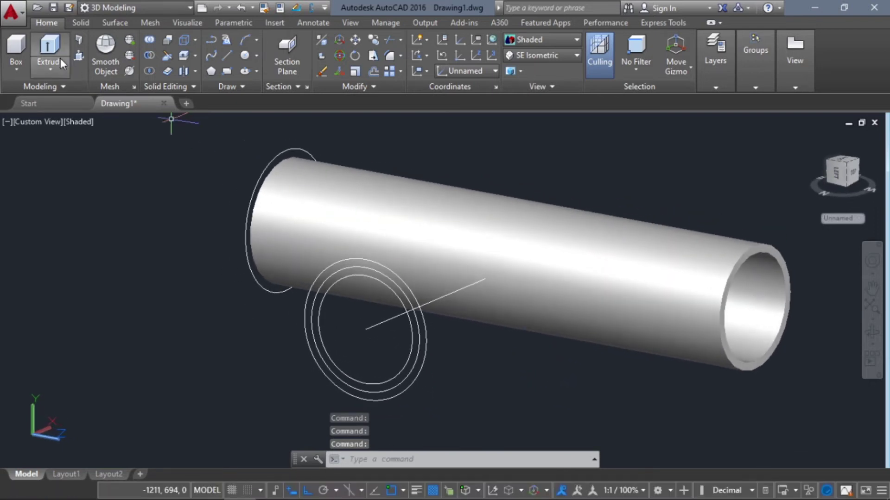
pyautogui.click(51, 48)
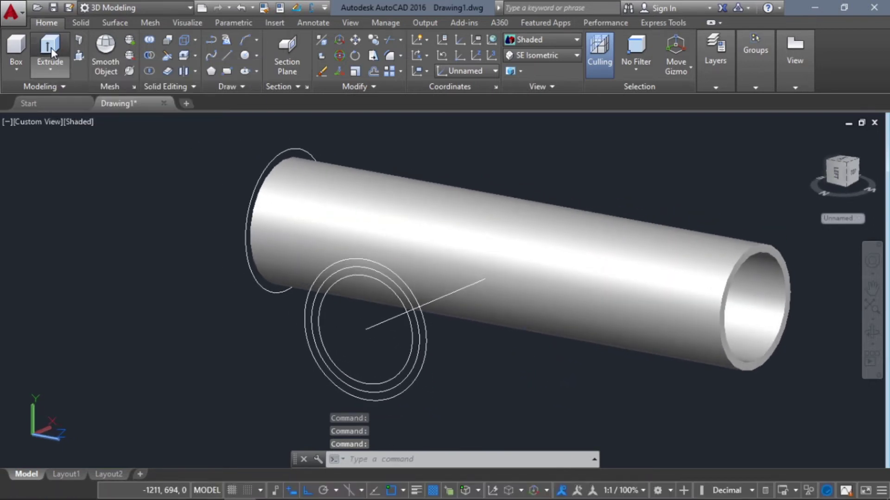
pyautogui.click(345, 269)
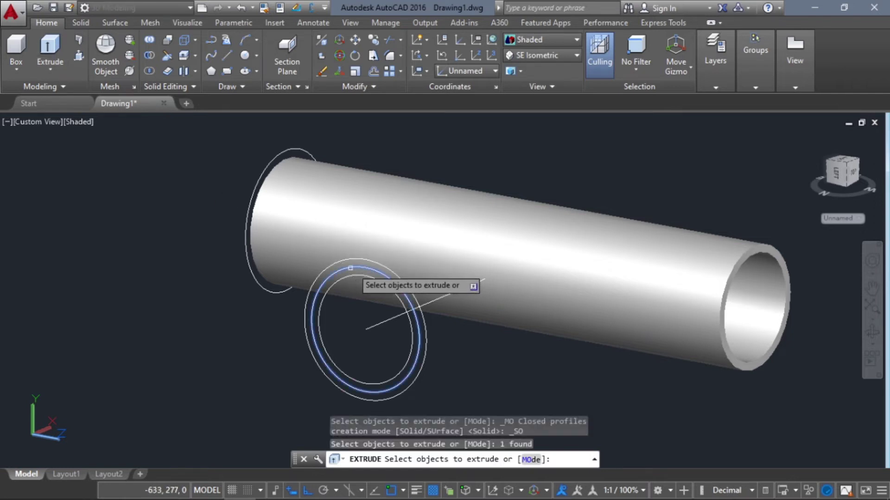
pyautogui.press('Return')
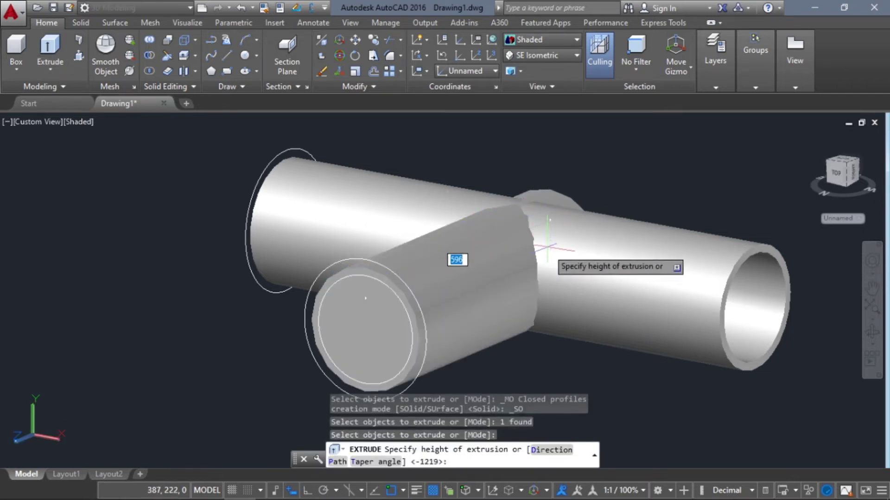
pyautogui.keyDown('shift'); pyautogui.moveTo(591, 302); pyautogui.dragTo(628, 300, button='middle'); pyautogui.keyUp('shift')
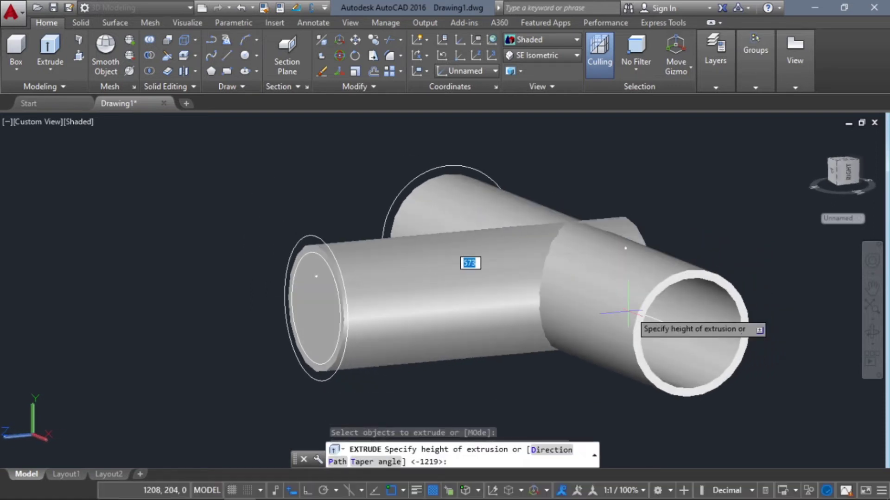
pyautogui.click(690, 333)
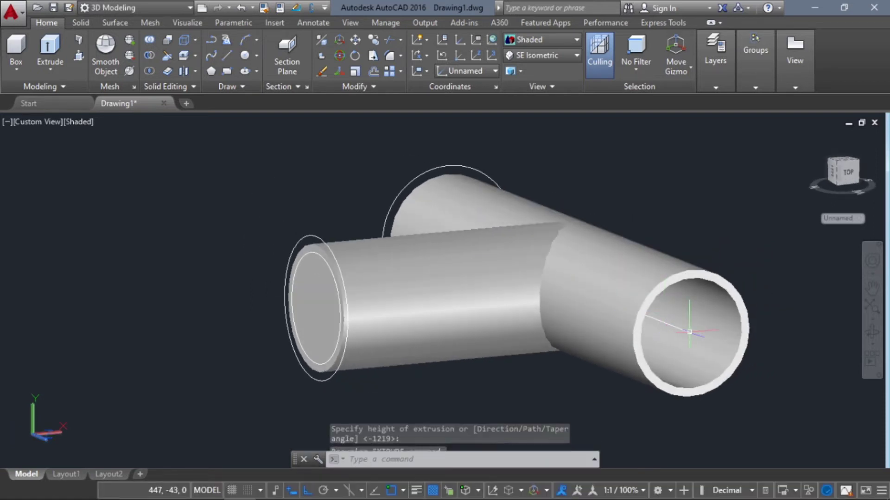
# Step: Hollow out the branch cylinder by using Presspull on its inner circular area through and past the main pipe
pyautogui.keyDown('shift'); pyautogui.moveTo(245, 350); pyautogui.dragTo(568, 220, button='middle'); pyautogui.keyUp('shift')
pyautogui.press('Escape')
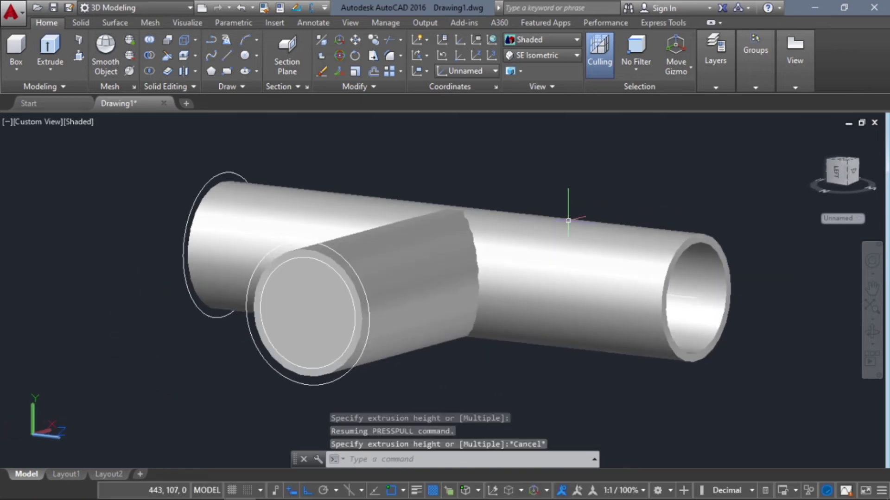
pyautogui.click(80, 55)
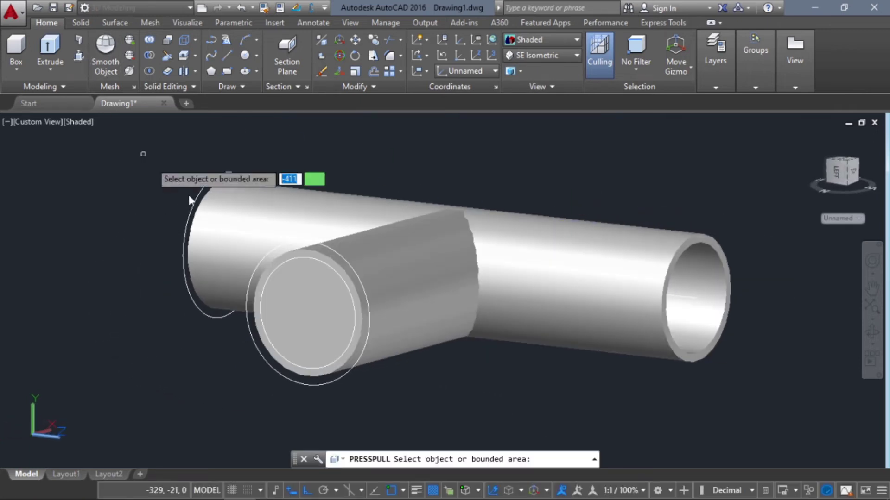
pyautogui.click(302, 303)
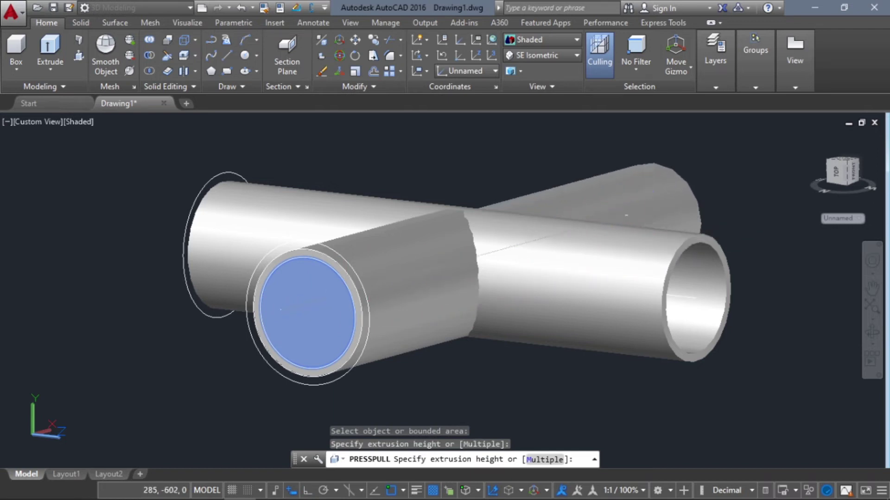
pyautogui.click(627, 215)
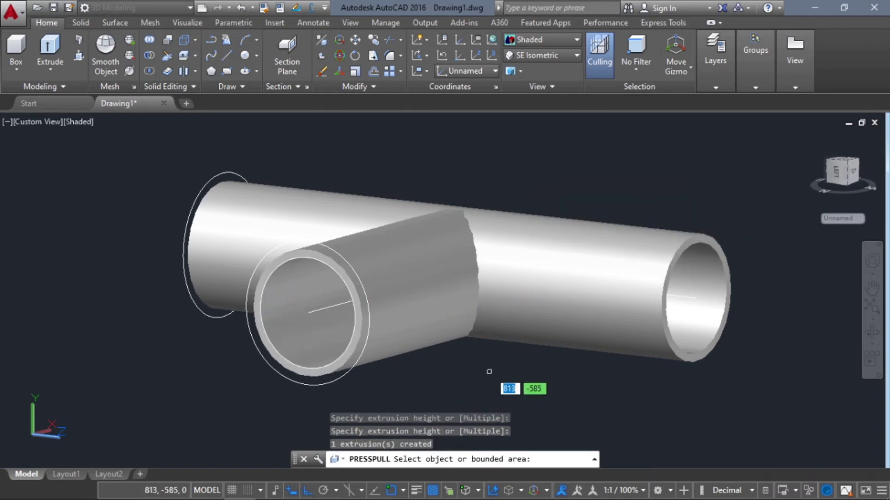
pyautogui.press('Escape')
pyautogui.press('Escape')
# Step: Use Presspull on the inner circle at the main pipe's end to form a solid cylinder running past the far end
pyautogui.keyDown('shift'); pyautogui.moveTo(479, 368); pyautogui.dragTo(657, 360, button='middle'); pyautogui.keyUp('shift')
pyautogui.keyDown('shift'); pyautogui.moveTo(501, 390); pyautogui.dragTo(283, 360, button='middle'); pyautogui.keyUp('shift')
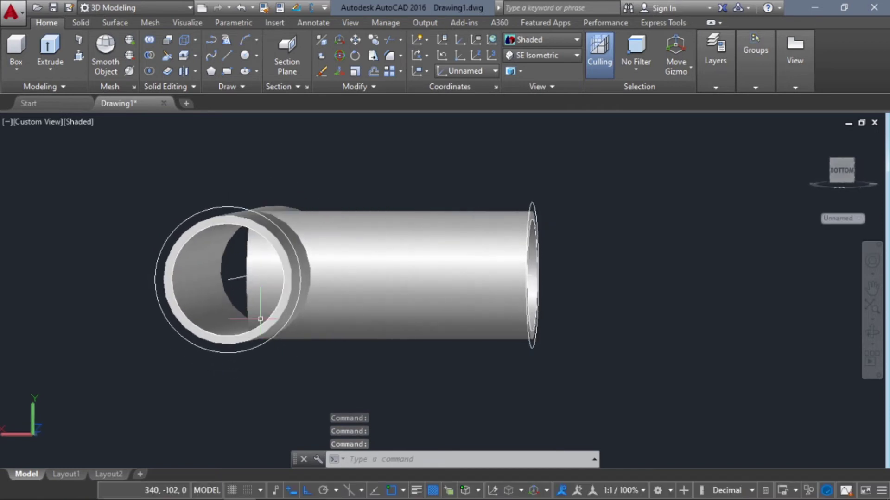
pyautogui.keyDown('shift'); pyautogui.moveTo(276, 335); pyautogui.dragTo(314, 383, button='middle'); pyautogui.keyUp('shift')
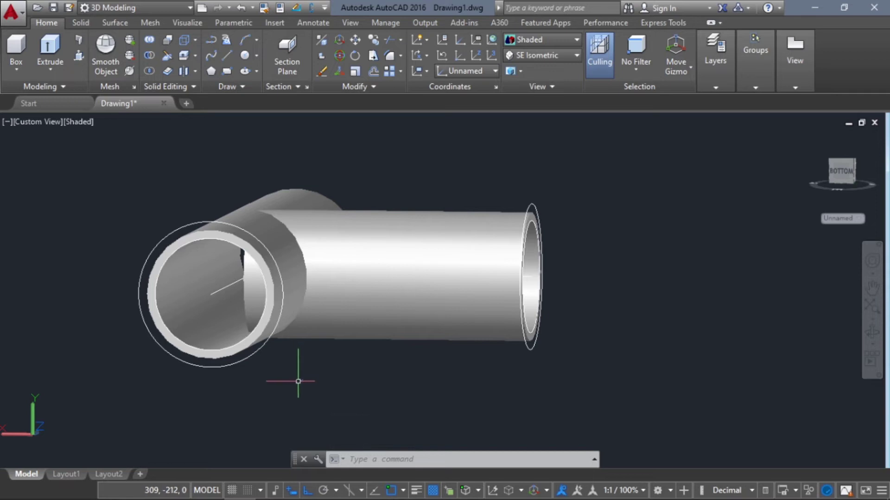
pyautogui.click(80, 55)
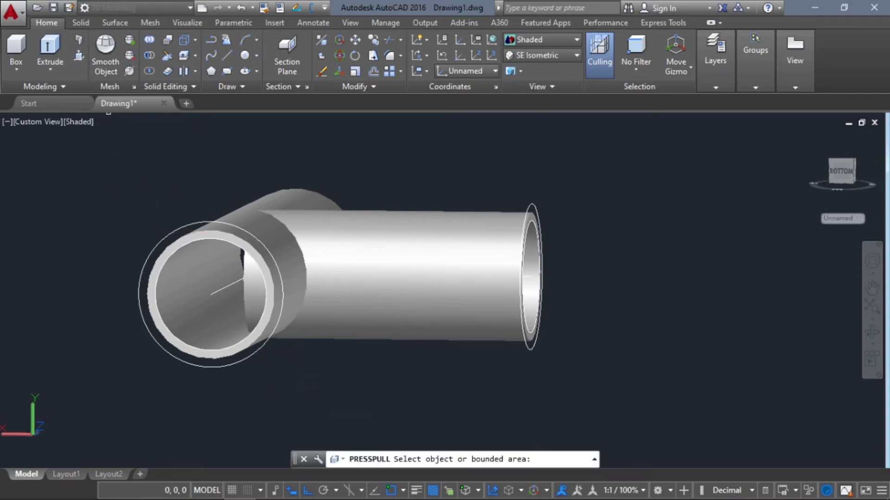
pyautogui.click(187, 245)
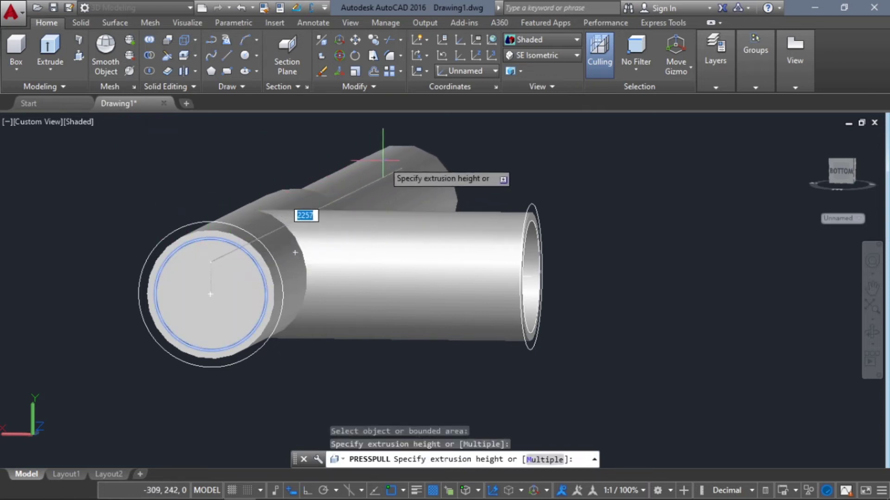
pyautogui.click(382, 160)
pyautogui.keyDown('shift'); pyautogui.moveTo(605, 234); pyautogui.dragTo(260, 376, button='middle'); pyautogui.keyUp('shift')
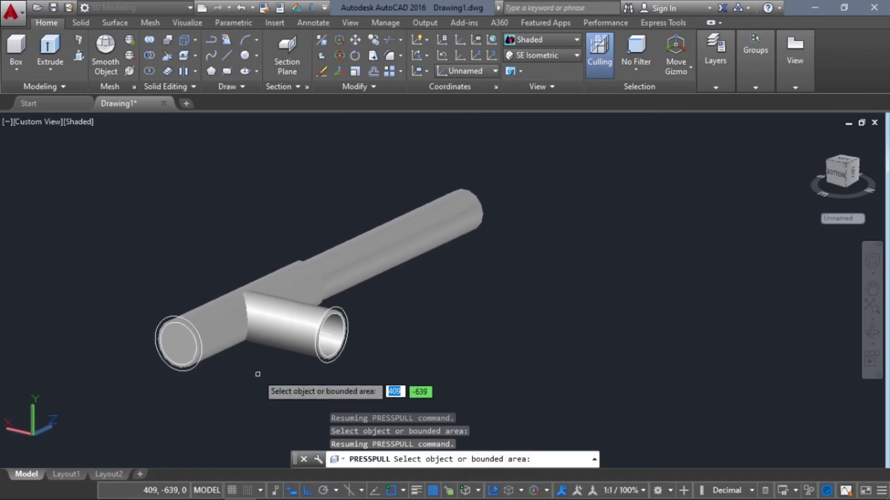
pyautogui.scroll(4, 260, 375)
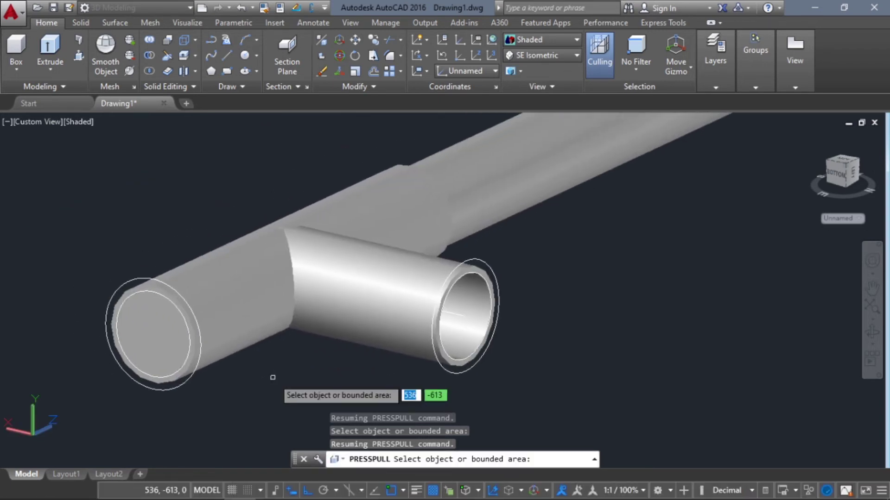
# Step: Subtract the long inner cylinder running through the main pipe from the branch pipe solid
pyautogui.click(148, 57)
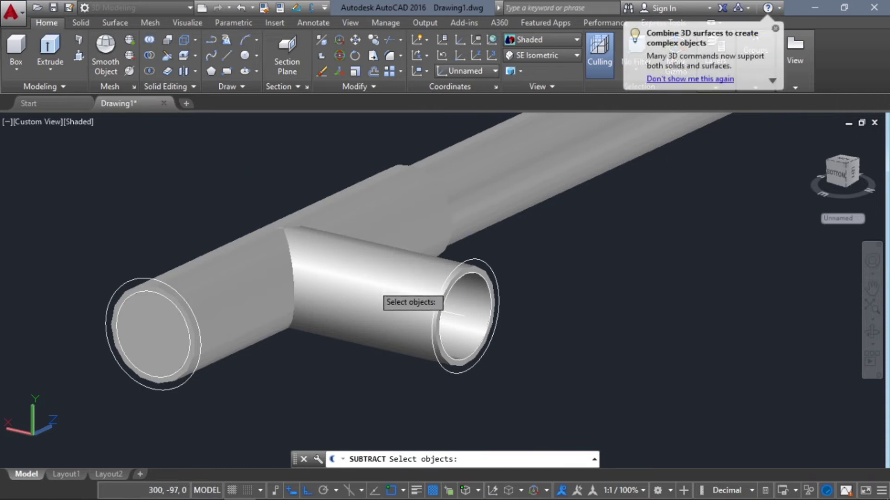
pyautogui.click(372, 286)
pyautogui.press('Return')
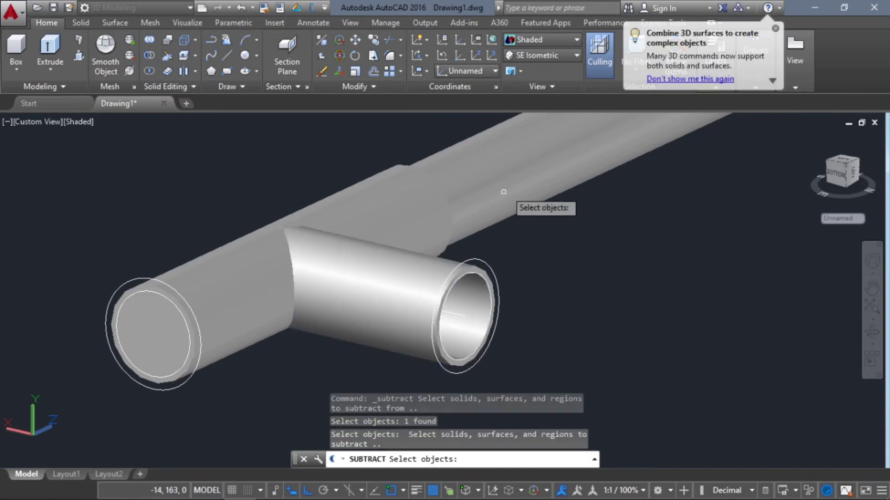
pyautogui.click(525, 184)
pyautogui.press('Return')
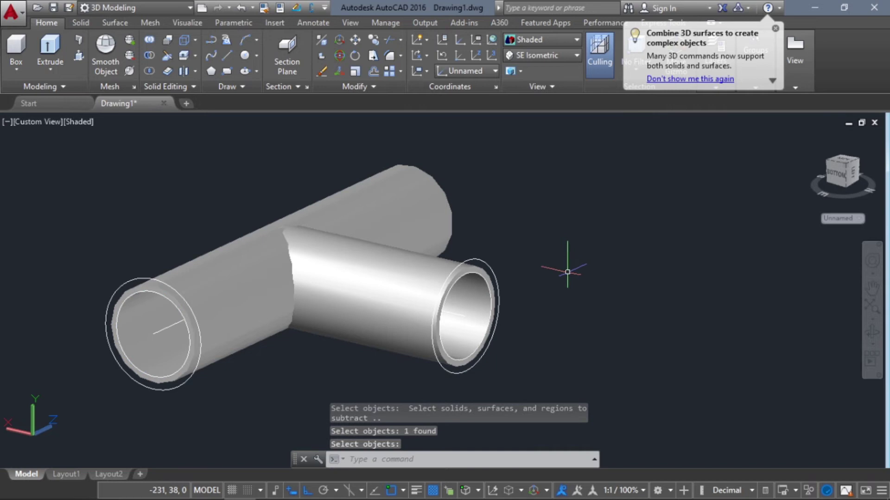
# Step: Use Presspull on the inner circle at the branch's free end to form a solid core reaching the main pipe's centreline
pyautogui.keyDown('shift'); pyautogui.moveTo(582, 289); pyautogui.dragTo(651, 261, button='middle'); pyautogui.keyUp('shift')
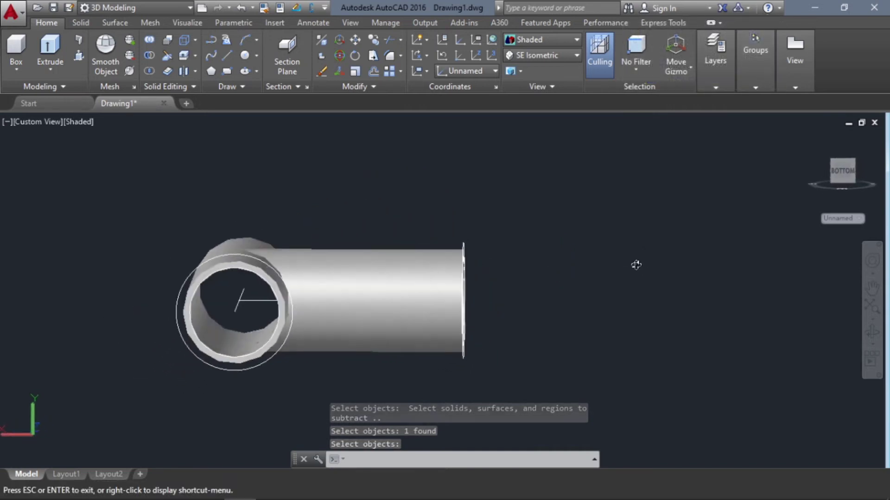
pyautogui.keyDown('shift'); pyautogui.moveTo(595, 269); pyautogui.dragTo(637, 271, button='middle'); pyautogui.keyUp('shift')
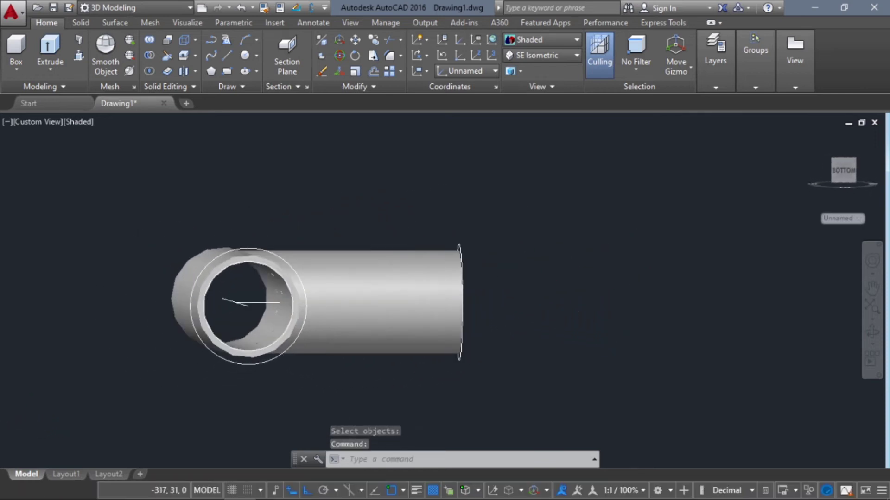
pyautogui.keyDown('shift'); pyautogui.moveTo(536, 284); pyautogui.dragTo(567, 257, button='middle'); pyautogui.keyUp('shift')
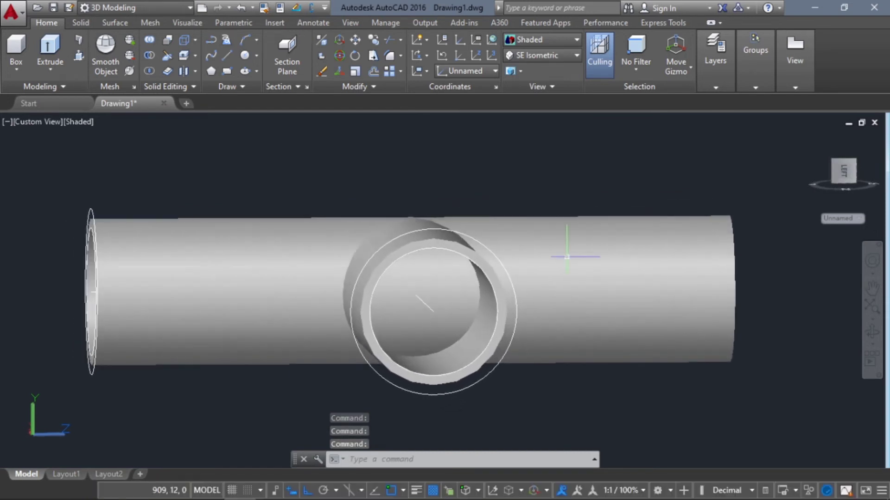
pyautogui.moveTo(490, 237)
pyautogui.keyDown('shift'); pyautogui.mouseDown(button='middle')
pyautogui.moveTo(541, 206)
pyautogui.moveTo(491, 204)
pyautogui.moveTo(488, 225)
pyautogui.mouseUp(button='middle'); pyautogui.keyUp('shift')
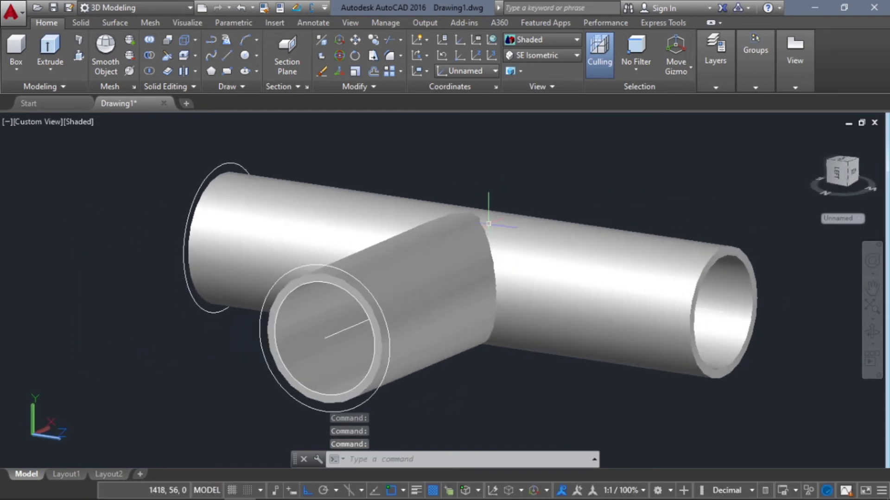
pyautogui.click(79, 56)
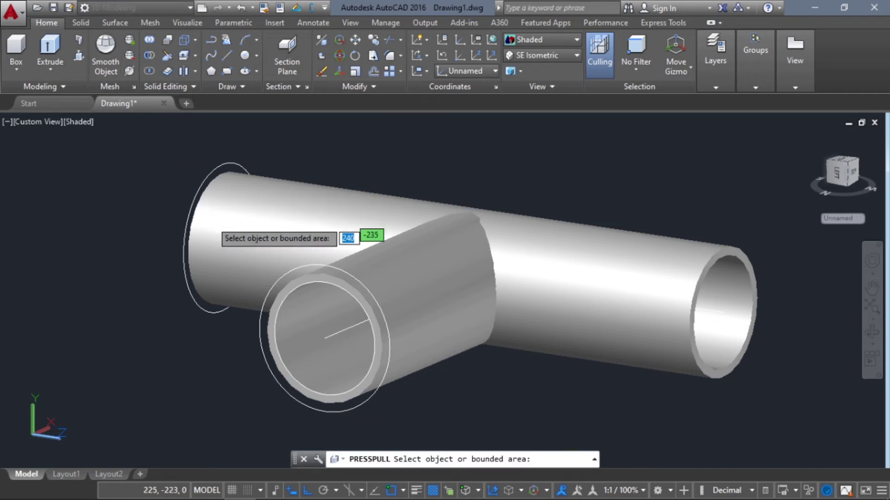
pyautogui.click(293, 290)
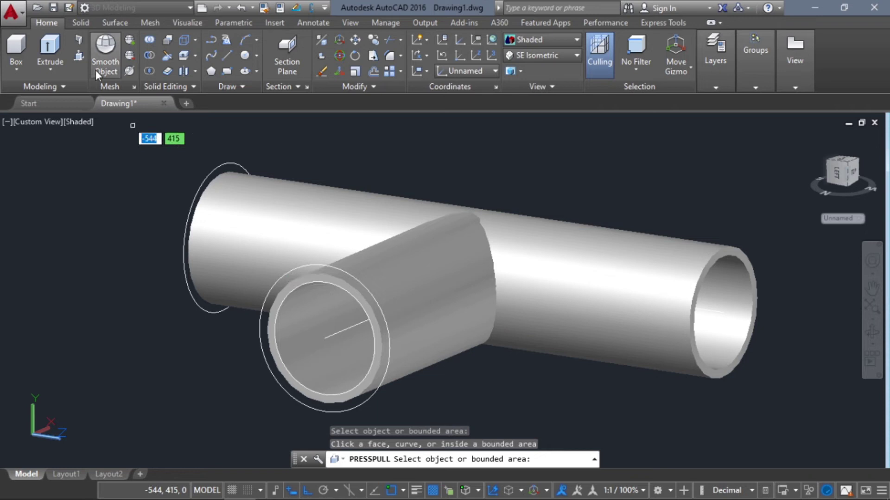
pyautogui.click(80, 56)
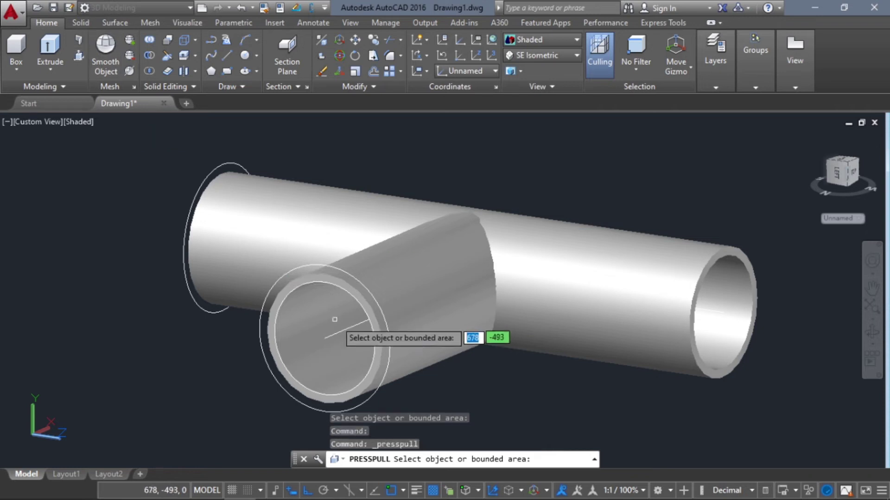
pyautogui.click(306, 283)
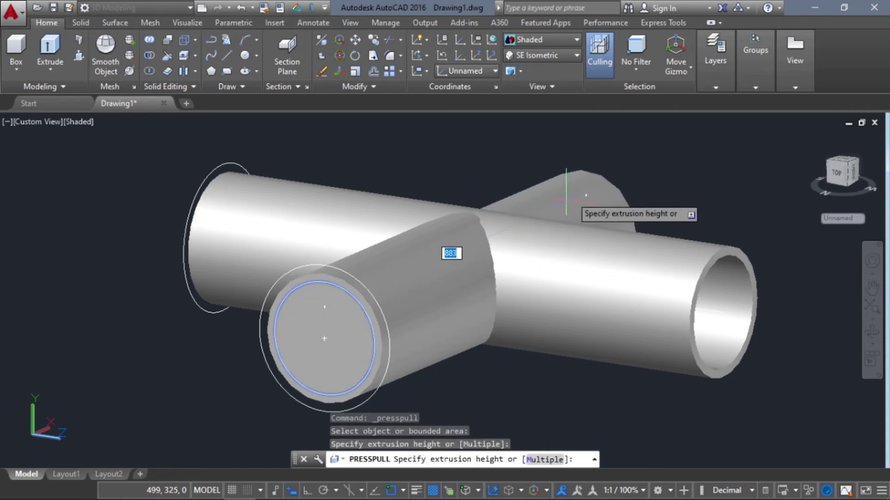
pyautogui.keyDown('shift'); pyautogui.moveTo(603, 346); pyautogui.dragTo(582, 349, button='middle'); pyautogui.keyUp('shift')
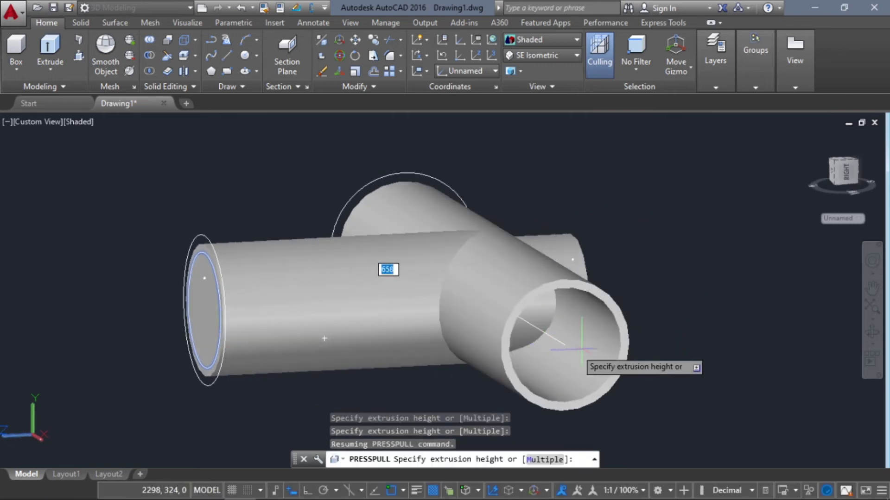
pyautogui.click(566, 345)
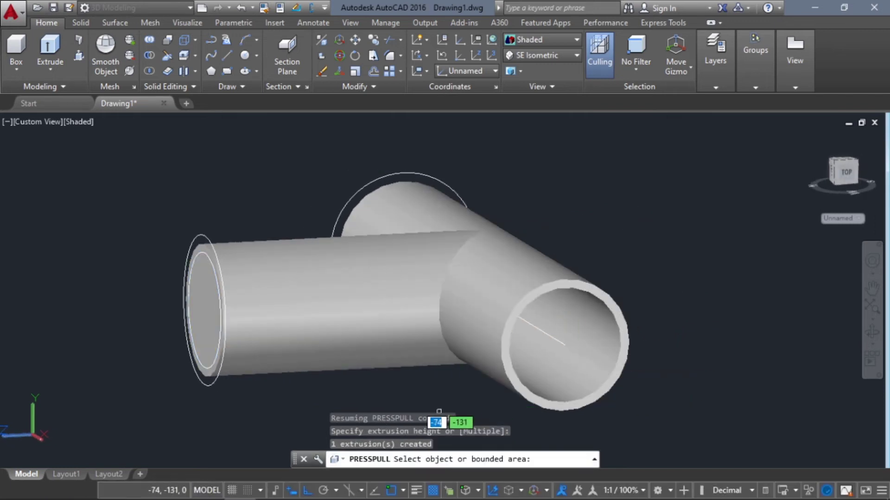
# Step: Subtract the branch's solid inner core from the tee's pipe solid
pyautogui.keyDown('shift'); pyautogui.moveTo(384, 390); pyautogui.dragTo(418, 394, button='middle'); pyautogui.keyUp('shift')
pyautogui.click(149, 58)
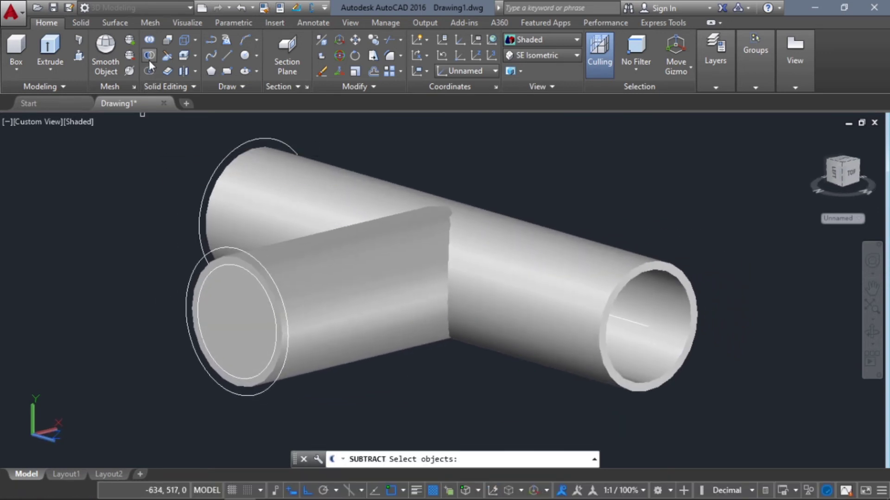
pyautogui.click(551, 288)
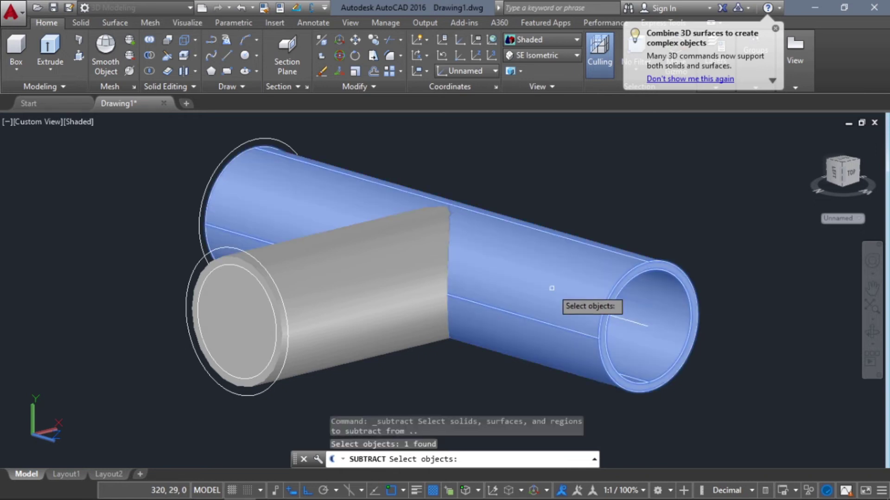
pyautogui.press('Return')
pyautogui.click(226, 313)
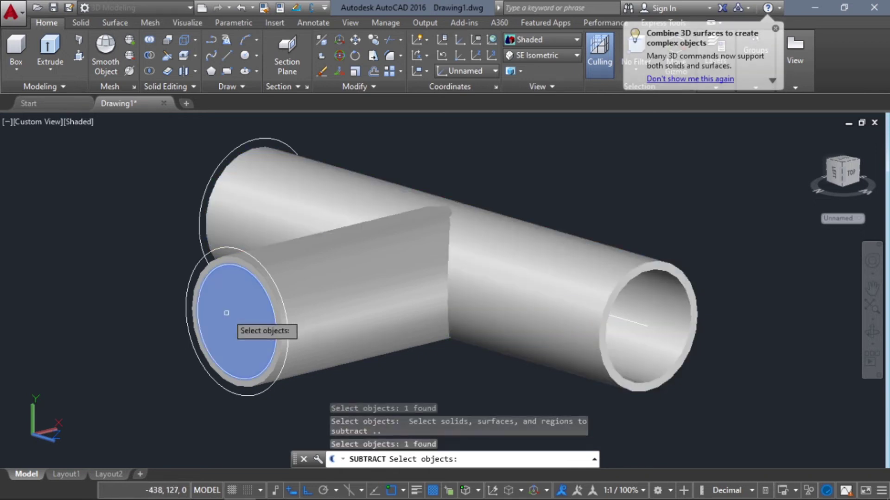
pyautogui.press('Return')
pyautogui.keyDown('shift'); pyautogui.moveTo(514, 383); pyautogui.dragTo(734, 384, button='middle'); pyautogui.keyUp('shift')
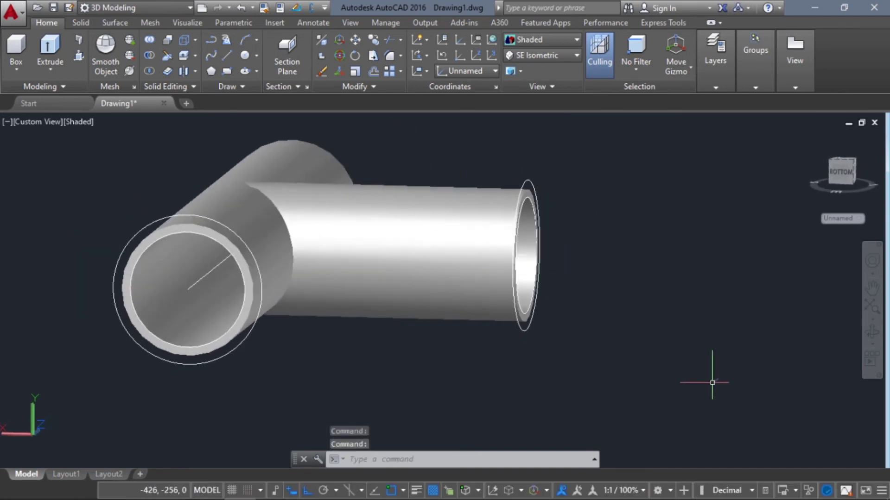
pyautogui.moveTo(384, 370); pyautogui.dragTo(435, 379, button='middle')
pyautogui.moveTo(347, 363); pyautogui.dragTo(401, 385, button='middle')
pyautogui.scroll(2, 362, 364)
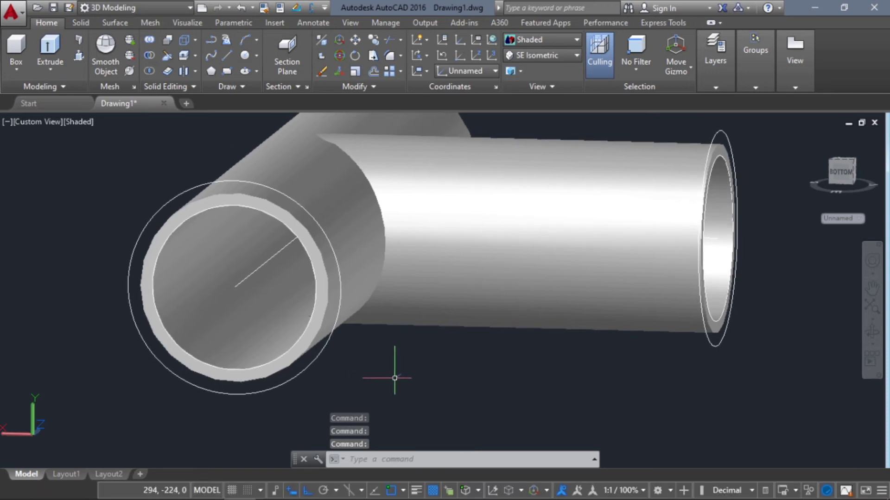
pyautogui.moveTo(315, 258); pyautogui.dragTo(310, 293, button='middle')
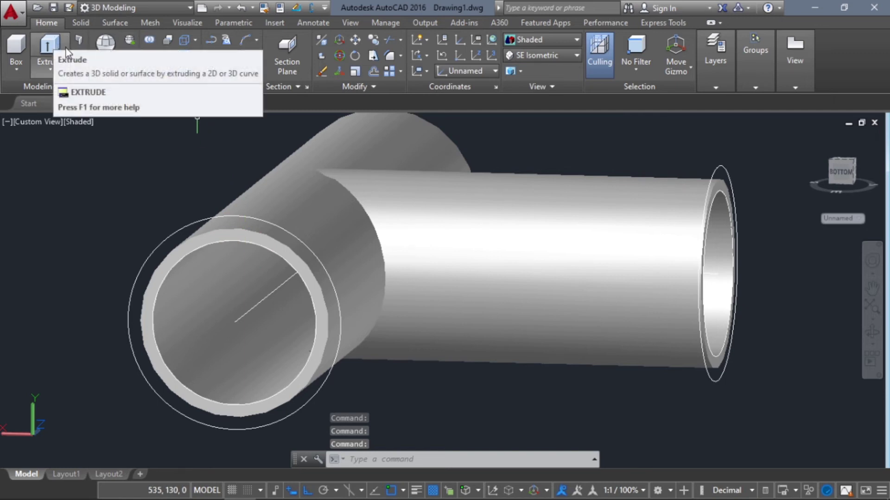
pyautogui.click(80, 56)
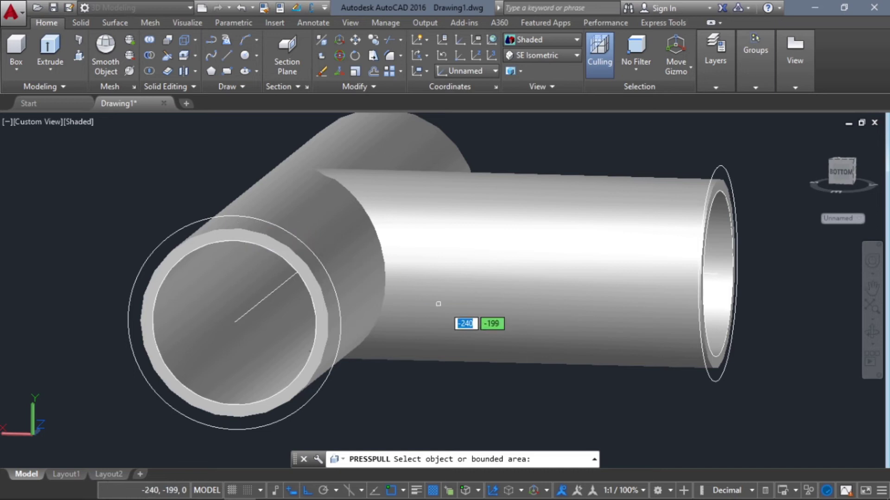
pyautogui.press('Escape')
pyautogui.press('Escape')
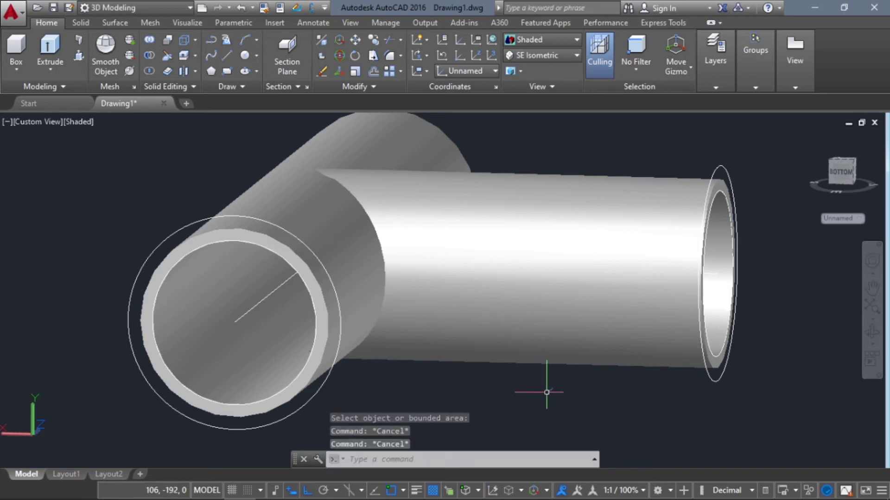
# Step: Draw a circle centred on the main pipe's end, with its radius reaching the pipe's outer edge
pyautogui.scroll(-2, 506, 395)
pyautogui.moveTo(506, 394); pyautogui.dragTo(497, 370, button='middle')
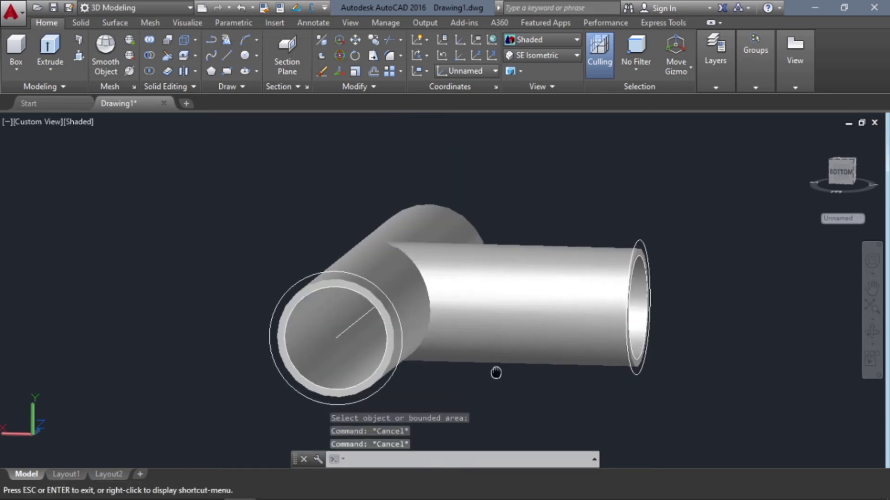
pyautogui.scroll(2, 443, 359)
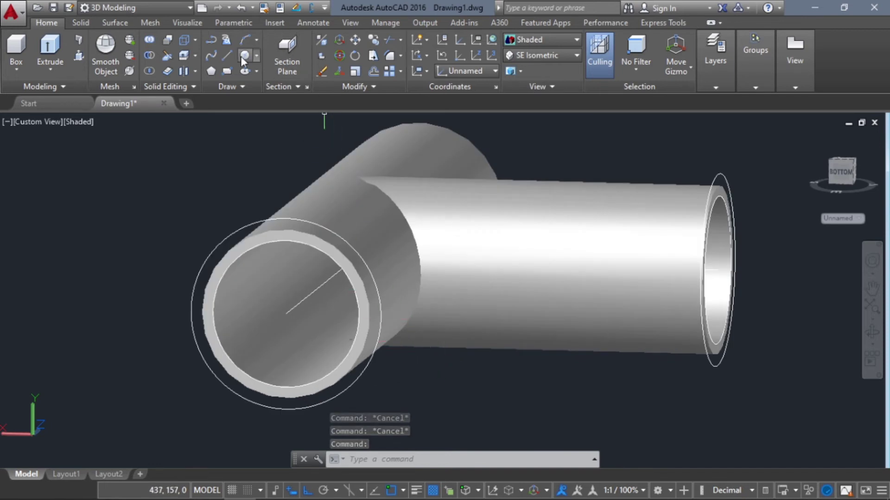
pyautogui.click(242, 58)
pyautogui.click(286, 313)
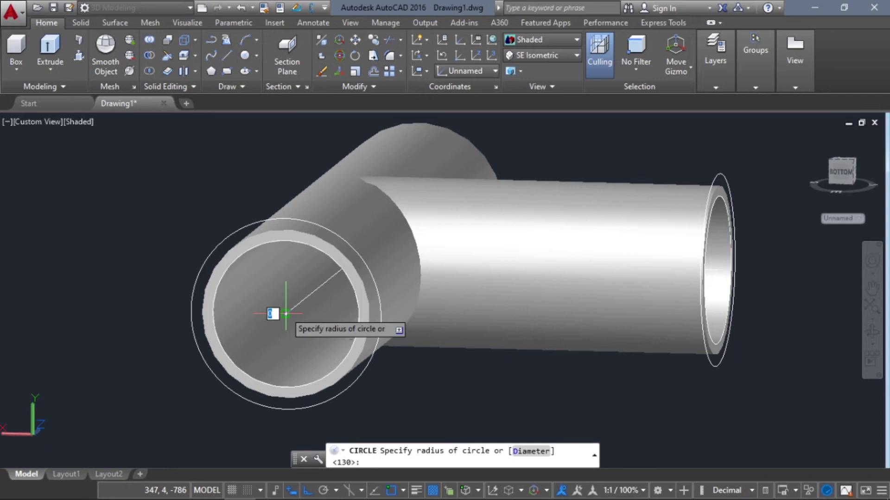
pyautogui.click(370, 316)
# Step: Use Presspull on the circle at the main pipe's outer edge to form a solid cylinder extending outward from the pipe end
pyautogui.moveTo(462, 373); pyautogui.dragTo(454, 374, button='middle')
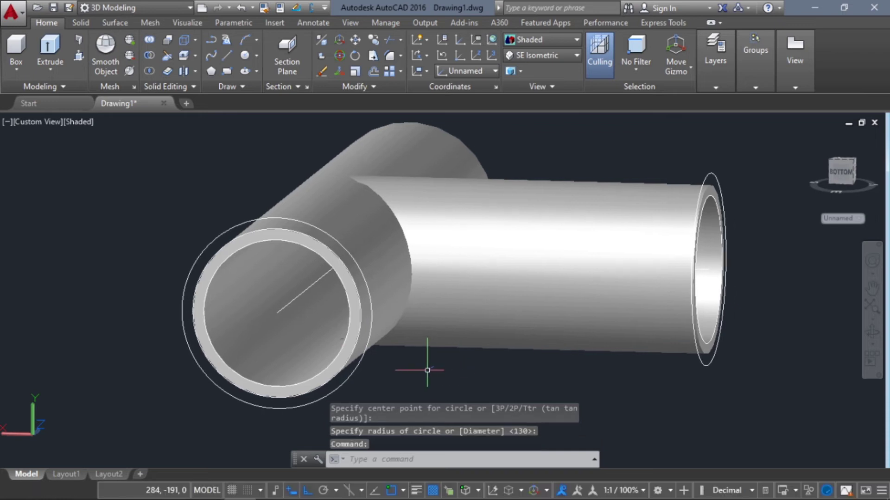
pyautogui.click(78, 56)
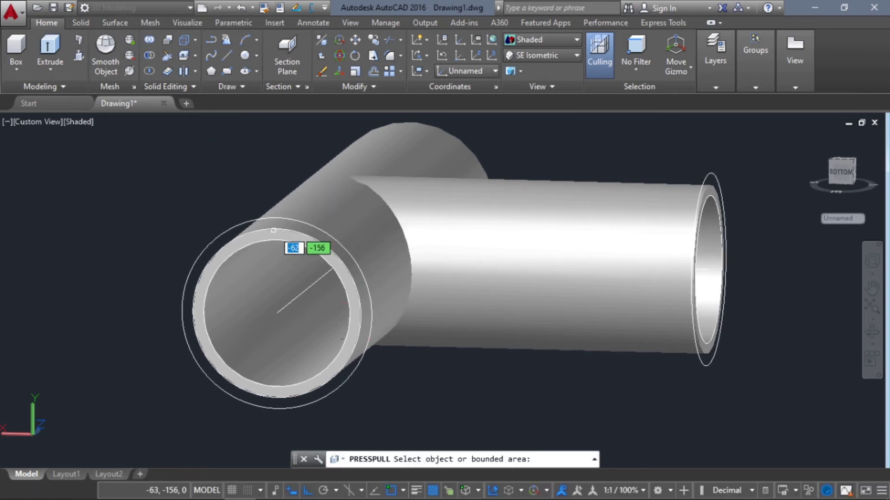
pyautogui.scroll(3, 269, 226)
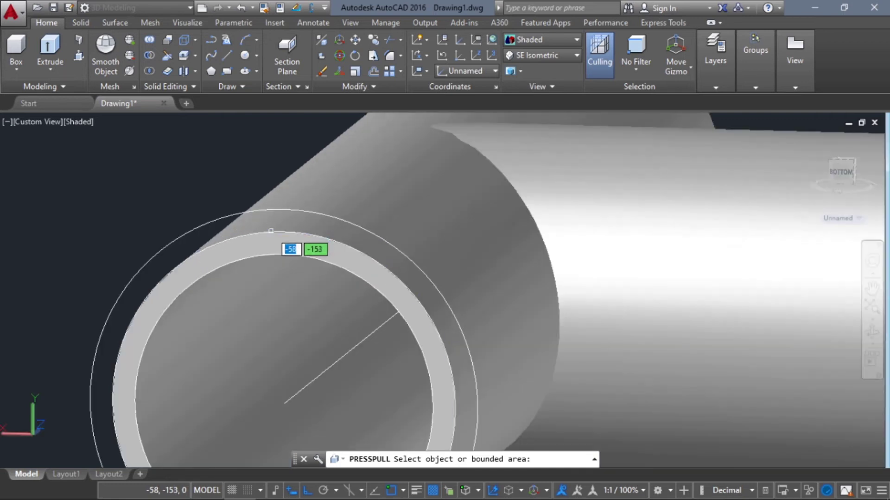
pyautogui.click(277, 236)
pyautogui.scroll(-2, 153, 294)
pyautogui.moveTo(153, 294); pyautogui.dragTo(180, 200, button='middle')
pyautogui.click(62, 244)
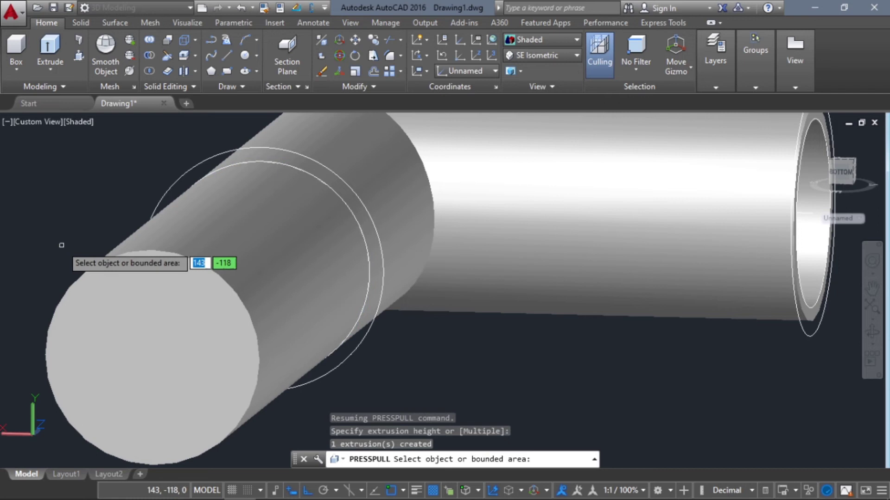
# Step: Use Presspull on the outermost circle at the main pipe's end to extrude it 300 mm outward around the solid cylinder
pyautogui.keyDown('shift'); pyautogui.moveTo(412, 371); pyautogui.dragTo(481, 387, button='middle'); pyautogui.keyUp('shift')
pyautogui.scroll(-5, 556, 372)
pyautogui.scroll(2, 482, 387)
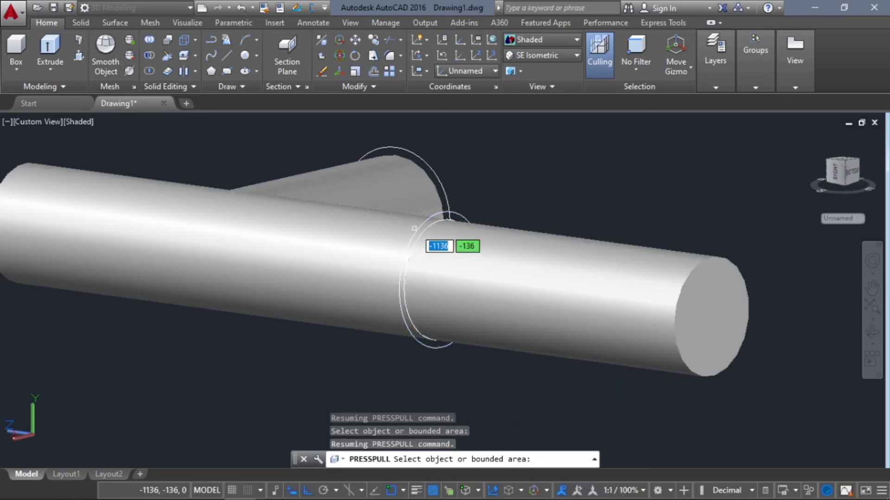
pyautogui.click(416, 230)
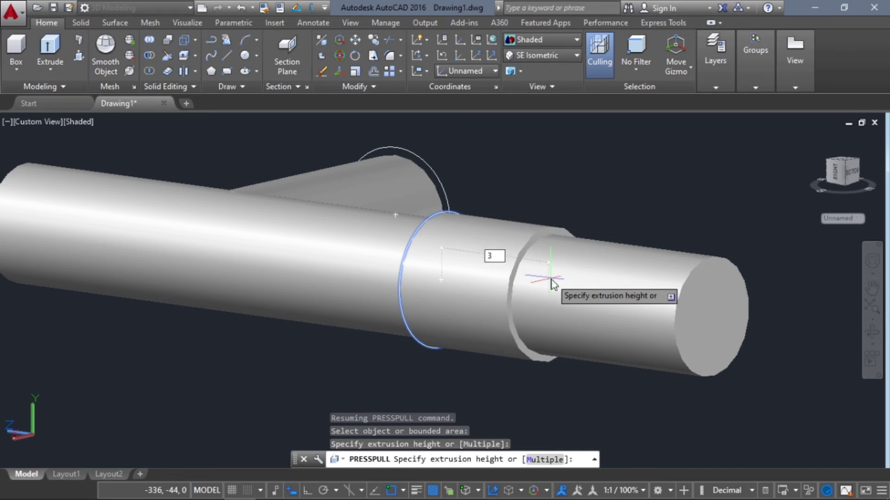
pyautogui.write('300')
pyautogui.press('Return')
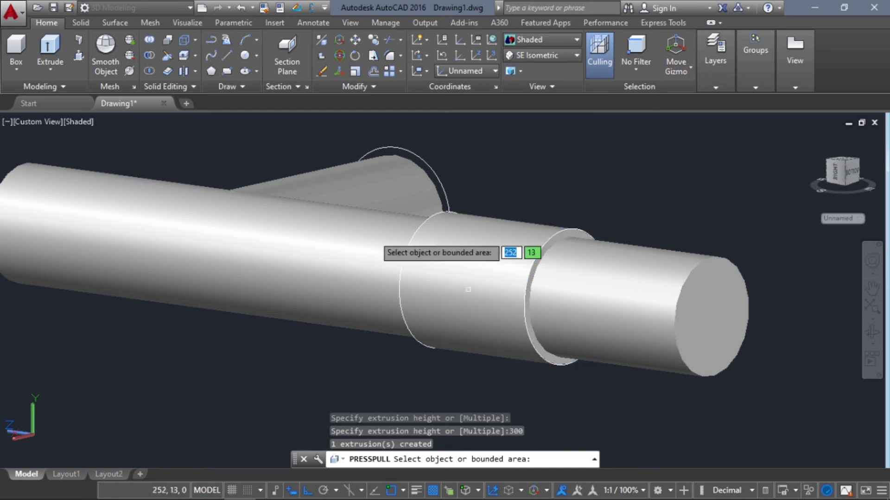
# Step: Subtract the protruding solid cylinder from the 300 mm outer cylinder to leave a hollow sleeve
pyautogui.click(149, 57)
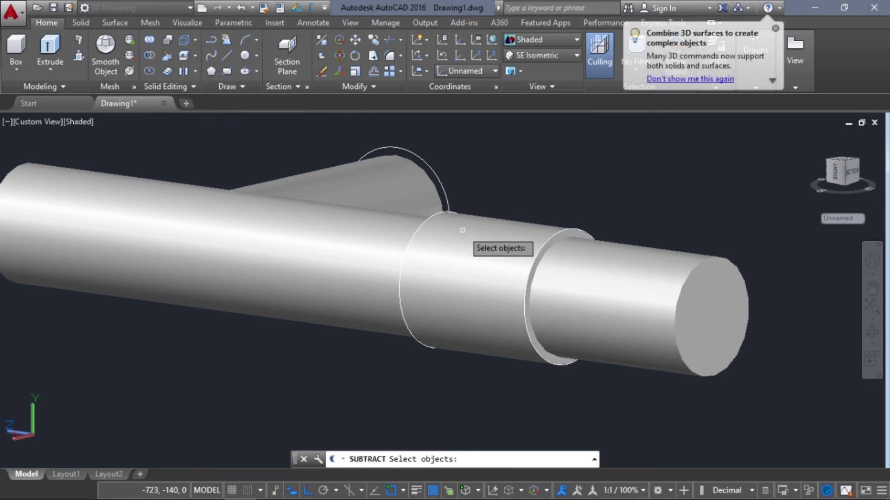
pyautogui.click(468, 248)
pyautogui.press('Return')
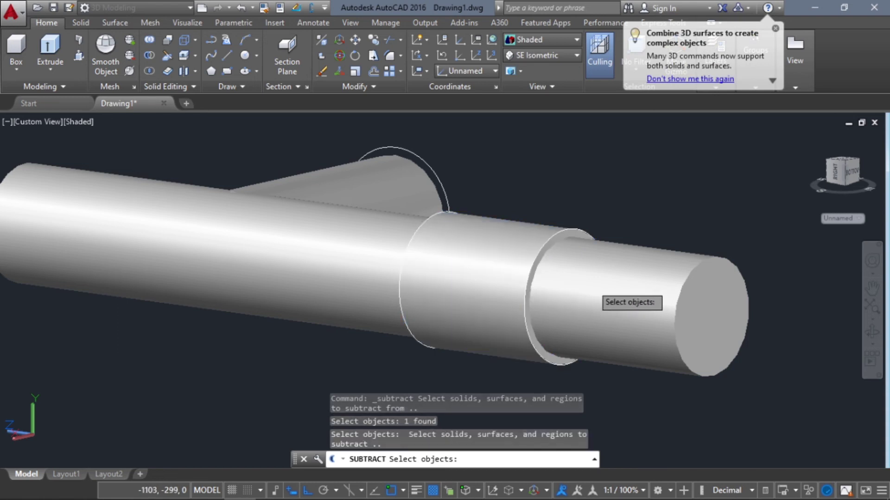
pyautogui.click(609, 284)
pyautogui.press('Return')
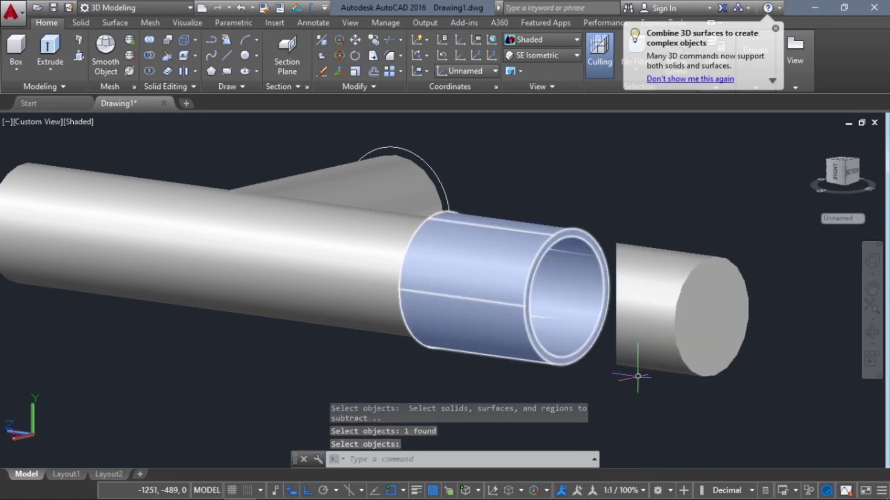
# Step: Move the hollow sleeve 100 mm along the main pipe's axis so it overlaps the pipe end
pyautogui.keyDown('shift'); pyautogui.moveTo(705, 391); pyautogui.dragTo(581, 385, button='middle'); pyautogui.keyUp('shift')
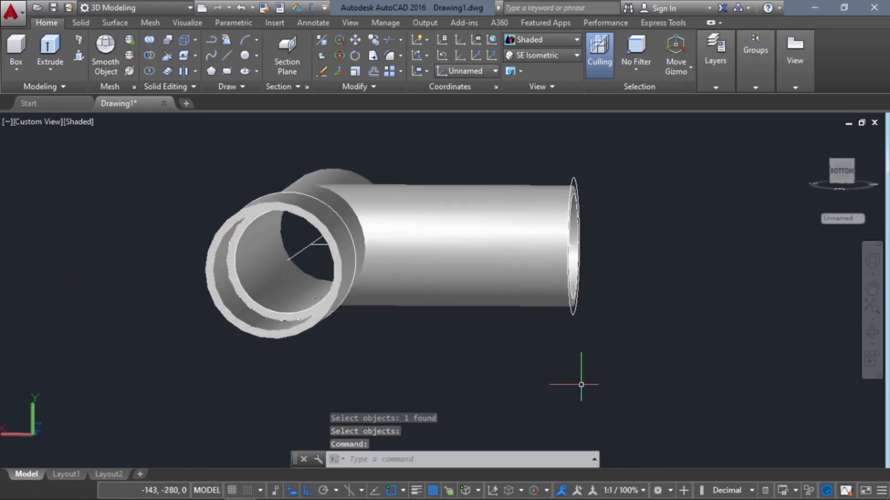
pyautogui.keyDown('shift'); pyautogui.moveTo(400, 372); pyautogui.dragTo(357, 371, button='middle'); pyautogui.keyUp('shift')
pyautogui.click(612, 330)
pyautogui.moveTo(556, 408); pyautogui.dragTo(579, 403, button='middle')
pyautogui.keyDown('shift'); pyautogui.moveTo(378, 393); pyautogui.dragTo(438, 388, button='middle'); pyautogui.keyUp('shift')
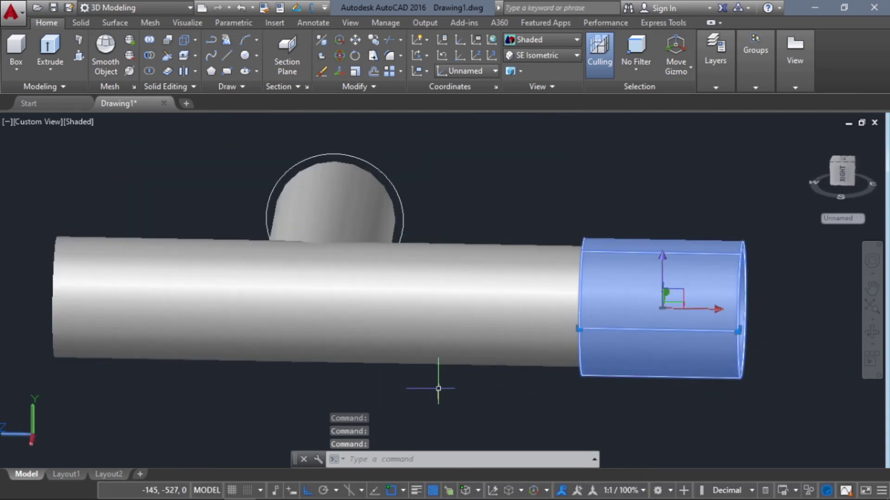
pyautogui.click(359, 38)
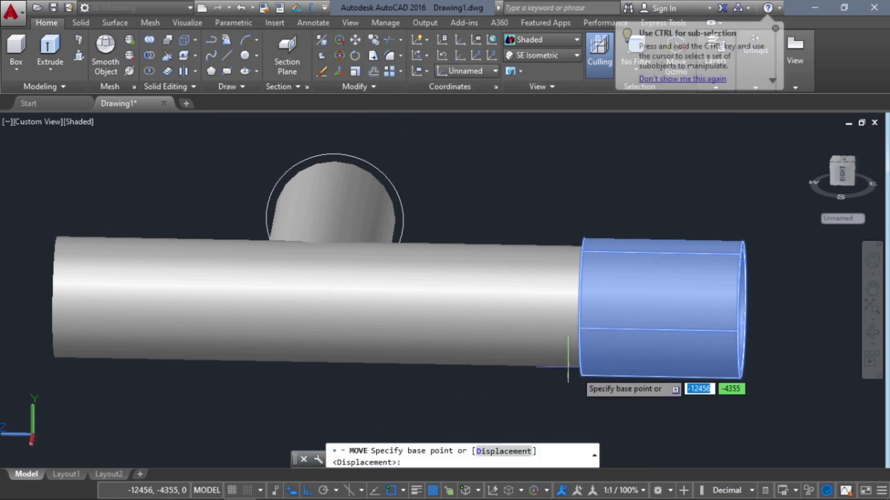
pyautogui.click(639, 399)
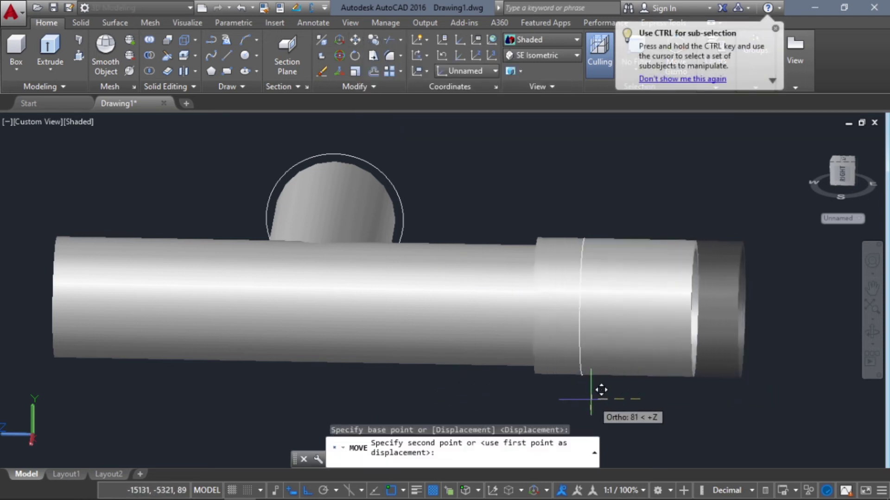
pyautogui.write('100')
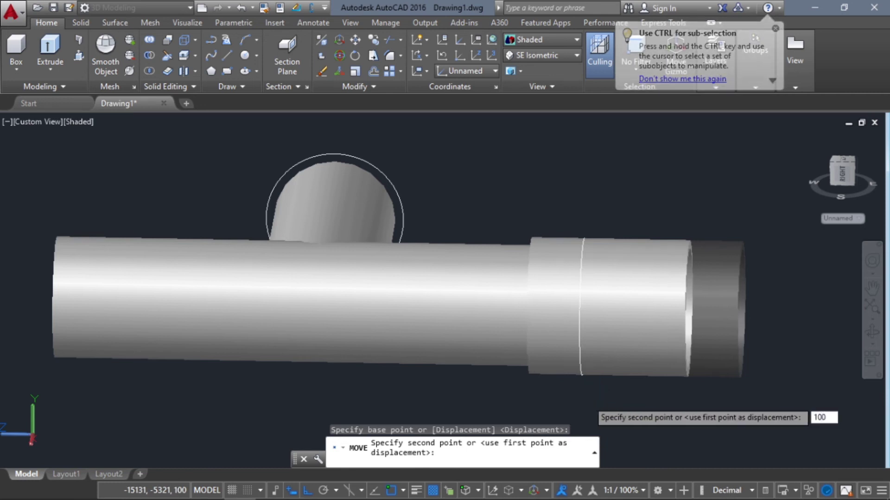
pyautogui.press('Return')
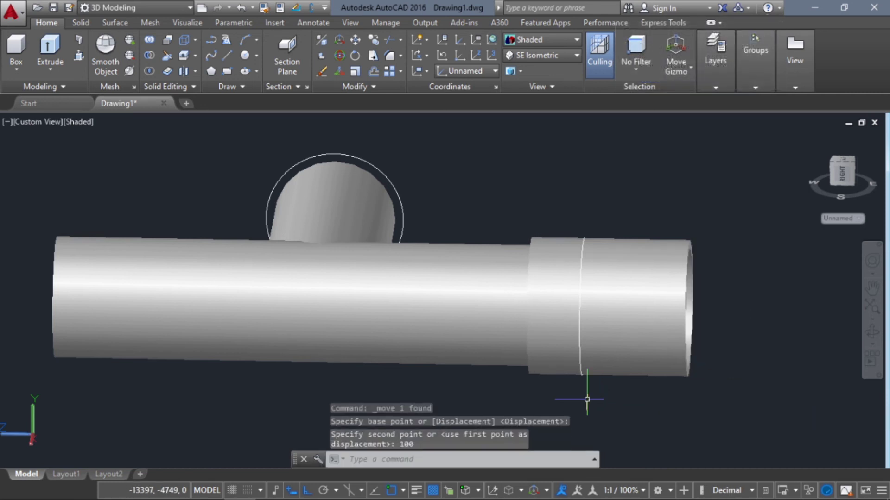
# Step: Delete the leftover construction circles around the sleeve at the main pipe's end
pyautogui.keyDown('shift'); pyautogui.moveTo(694, 418); pyautogui.dragTo(717, 398, button='middle'); pyautogui.keyUp('shift')
pyautogui.click(575, 182)
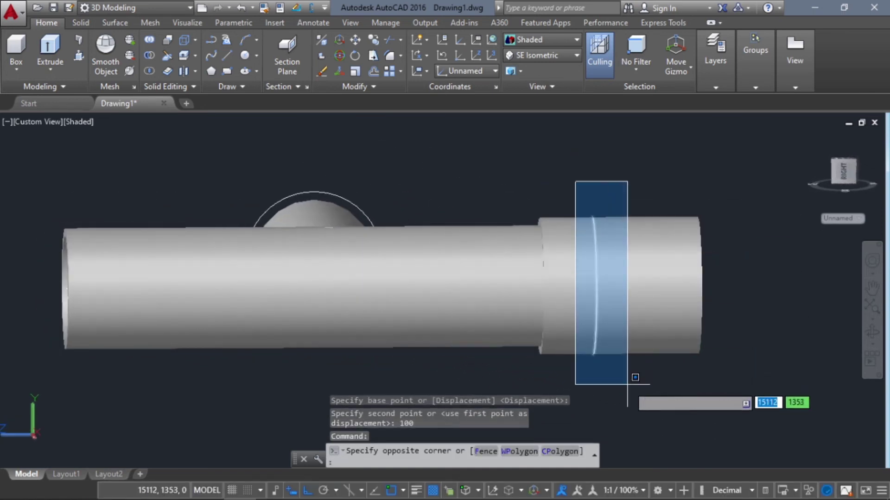
pyautogui.click(638, 417)
pyautogui.press('Delete')
# Step: Mirror the sleeve in 3D to the main pipe's other end, using a three-point plane through the branch centre and keeping the source
pyautogui.keyDown('shift'); pyautogui.moveTo(638, 417); pyautogui.dragTo(391, 360, button='middle'); pyautogui.keyUp('shift')
pyautogui.press('Escape')
pyautogui.click(127, 298)
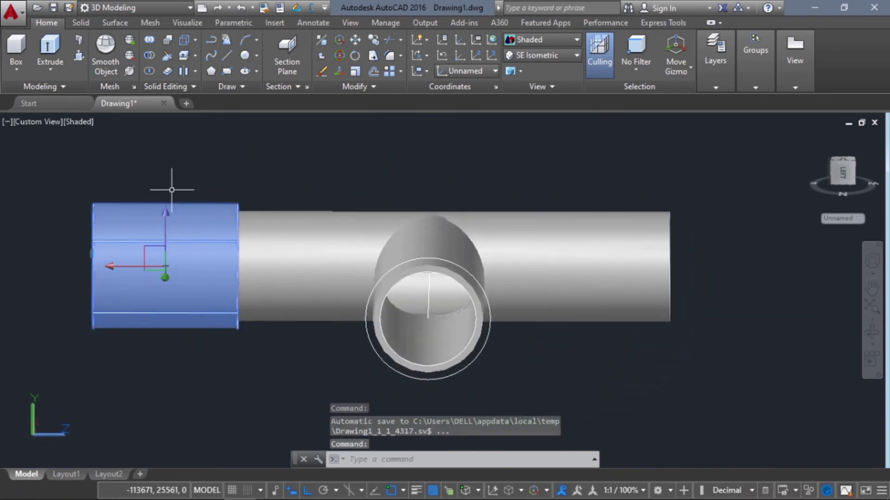
pyautogui.click(321, 41)
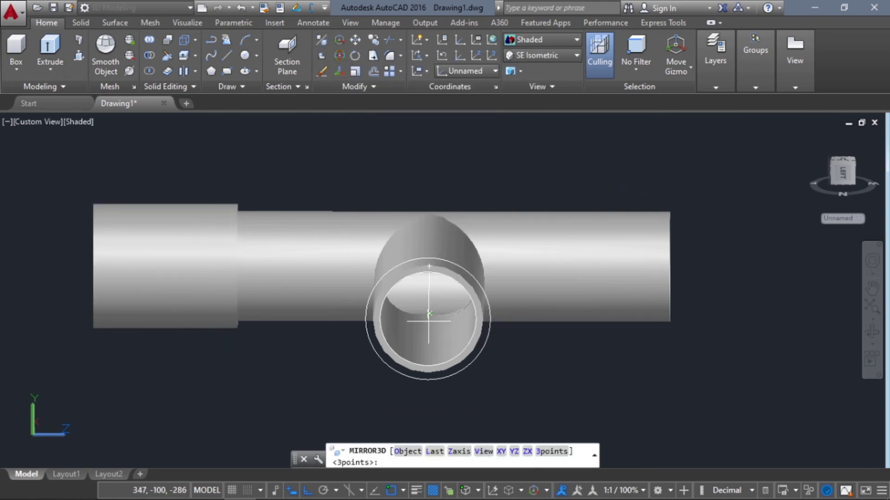
pyautogui.scroll(2, 428, 314)
pyautogui.keyDown('shift'); pyautogui.moveTo(427, 301); pyautogui.dragTo(429, 243, button='middle'); pyautogui.keyUp('shift')
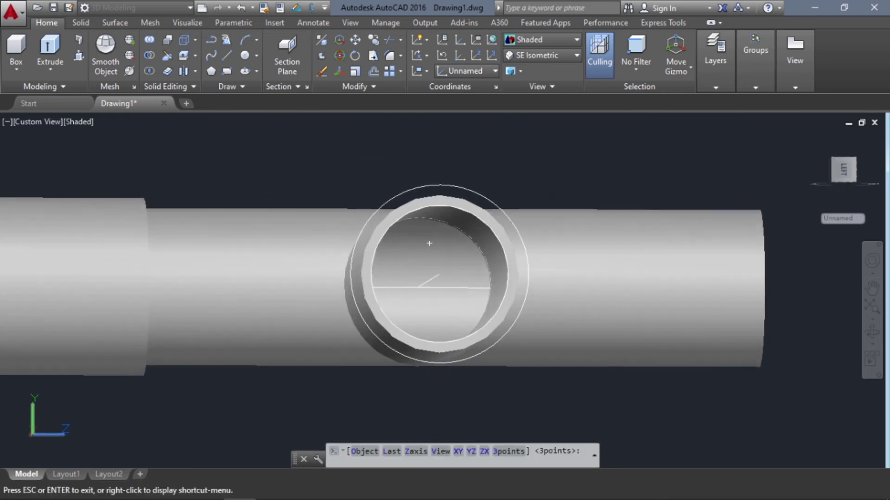
pyautogui.click(439, 275)
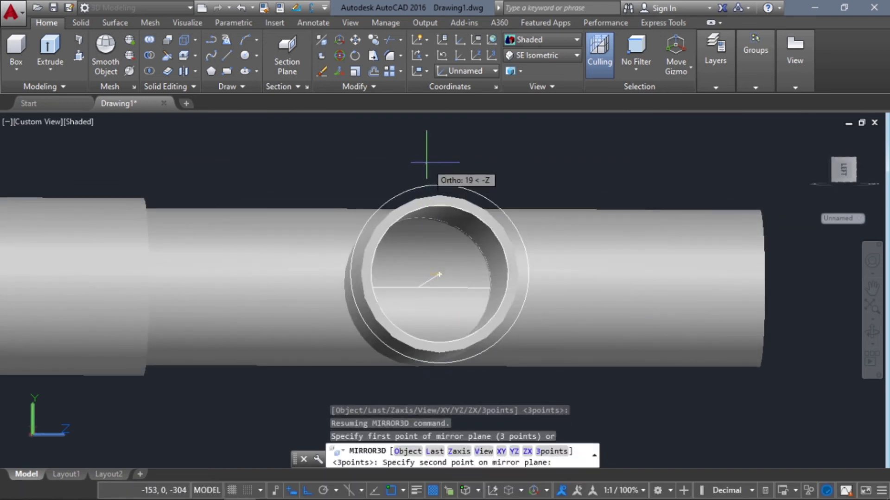
pyautogui.click(442, 371)
pyautogui.keyDown('shift'); pyautogui.moveTo(440, 371); pyautogui.dragTo(352, 279, button='middle'); pyautogui.keyUp('shift')
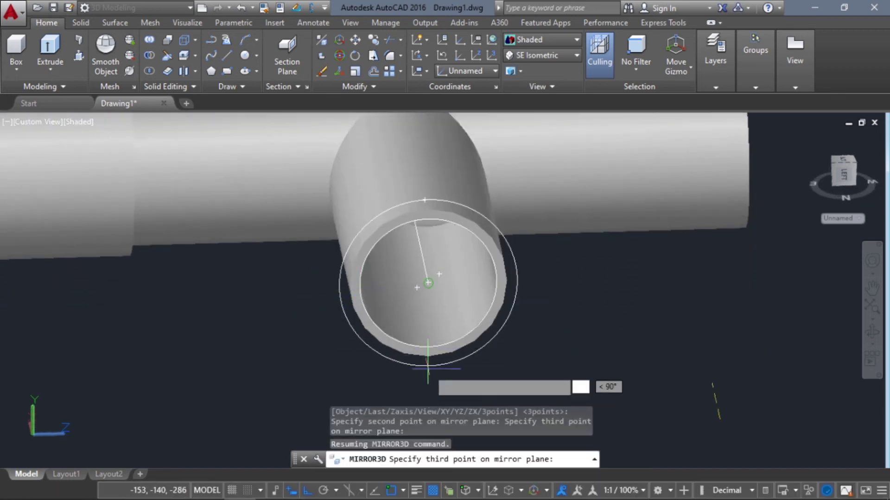
pyautogui.click(433, 399)
pyautogui.press('Return')
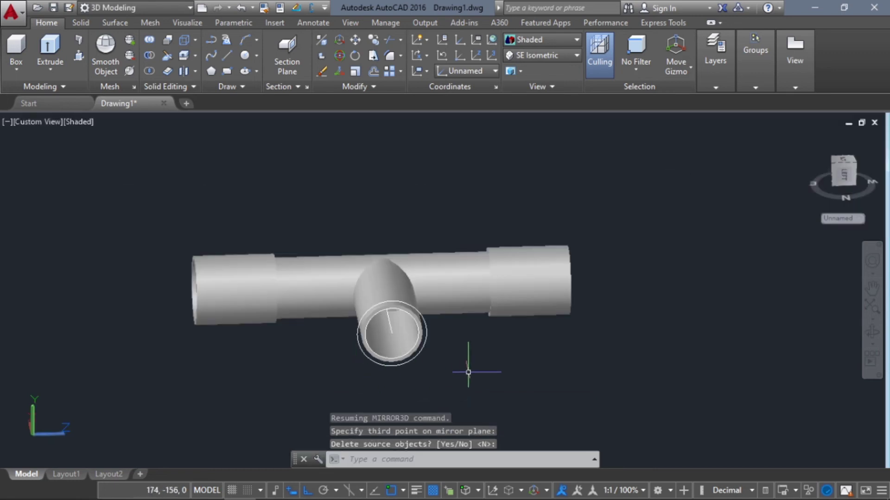
# Step: Try the Right, Front and Left UCS presets to find a plane matching the branch pipe's open end
pyautogui.moveTo(516, 376)
pyautogui.keyDown('shift'); pyautogui.mouseDown(button='middle')
pyautogui.moveTo(538, 377)
pyautogui.moveTo(398, 361)
pyautogui.moveTo(541, 366)
pyautogui.moveTo(513, 389)
pyautogui.mouseUp(button='middle'); pyautogui.keyUp('shift')
pyautogui.scroll(3, 456, 367)
pyautogui.keyDown('shift'); pyautogui.moveTo(457, 367); pyautogui.dragTo(459, 361, button='middle'); pyautogui.keyUp('shift')
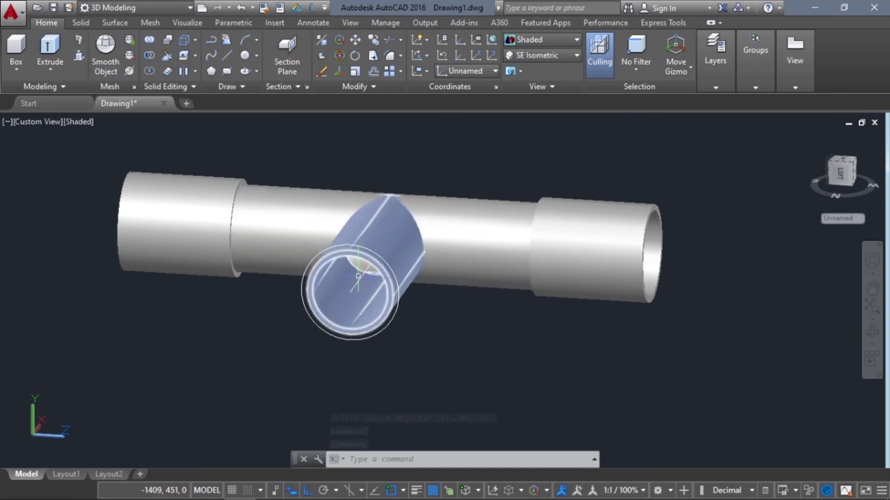
pyautogui.scroll(4, 360, 297)
pyautogui.keyDown('shift'); pyautogui.moveTo(407, 366); pyautogui.dragTo(425, 368, button='middle'); pyautogui.keyUp('shift')
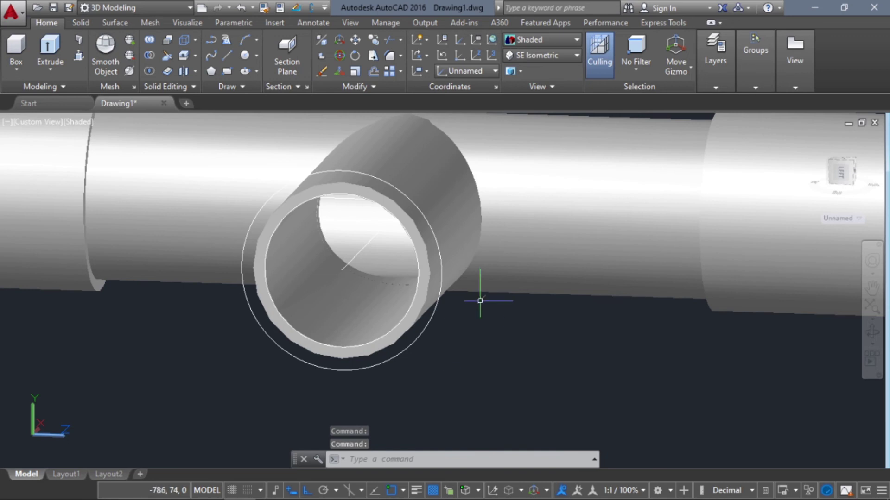
pyautogui.click(550, 57)
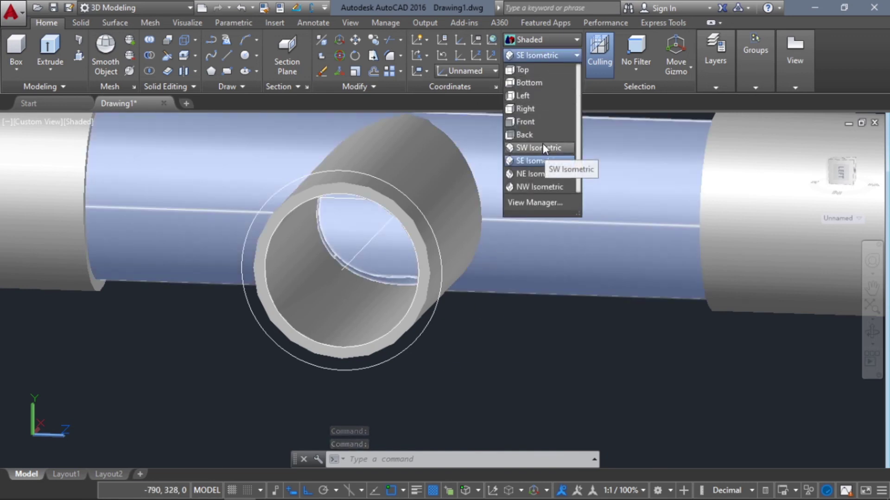
pyautogui.click(526, 53)
pyautogui.click(488, 69)
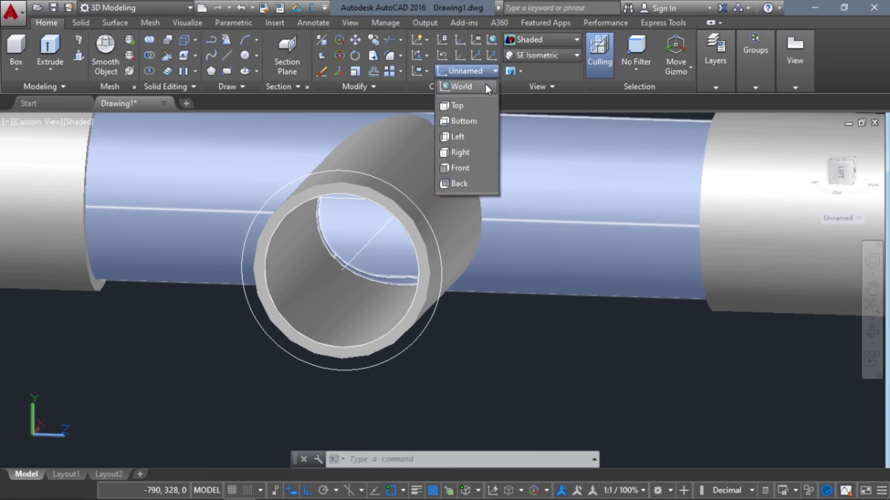
pyautogui.click(471, 152)
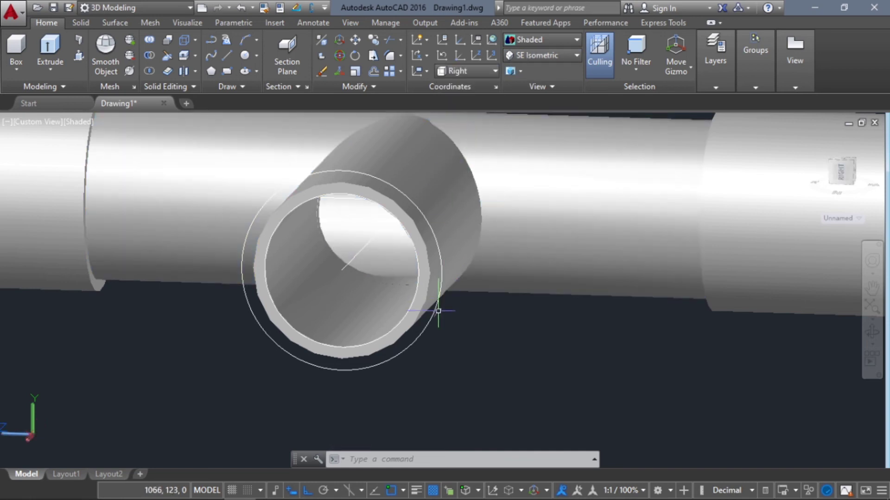
pyautogui.click(480, 72)
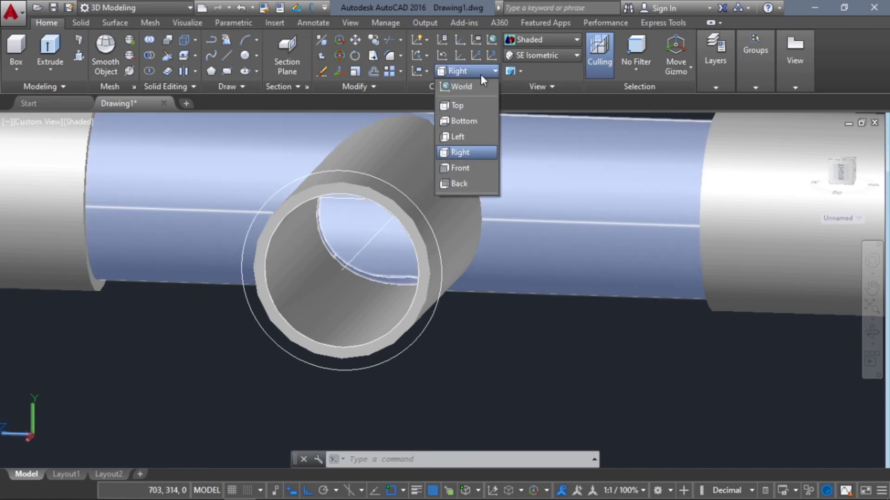
pyautogui.click(468, 165)
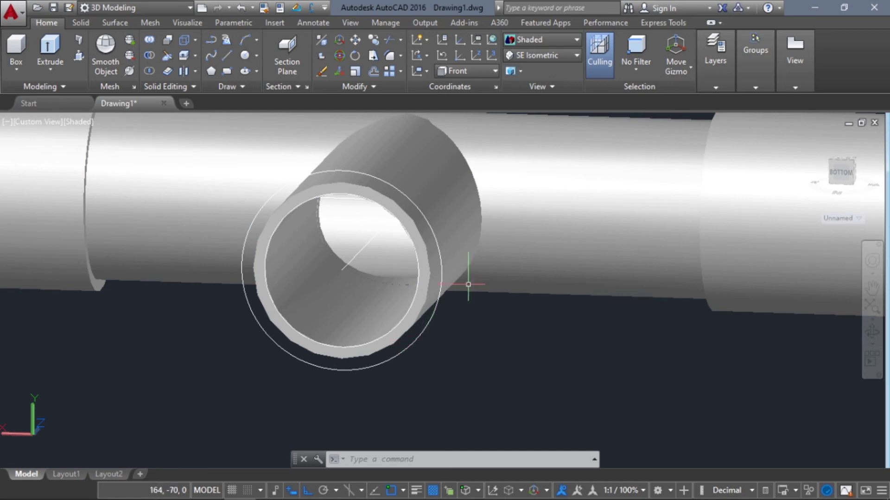
pyautogui.click(472, 70)
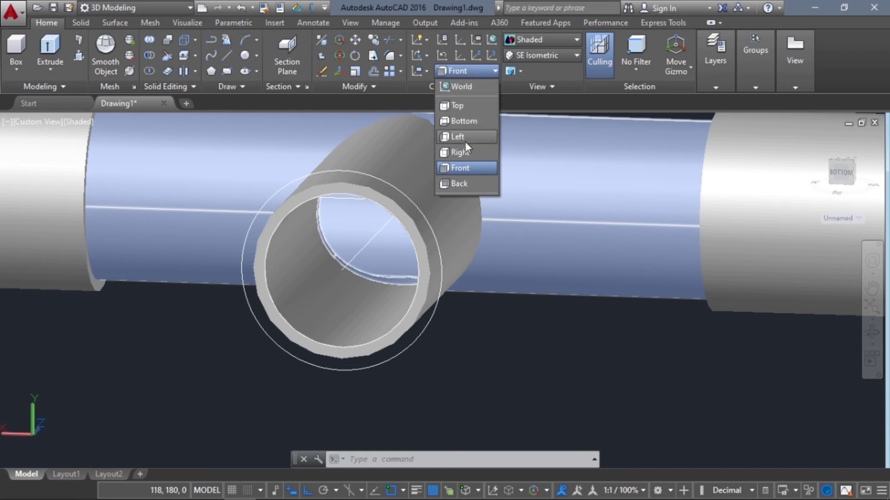
pyautogui.click(466, 141)
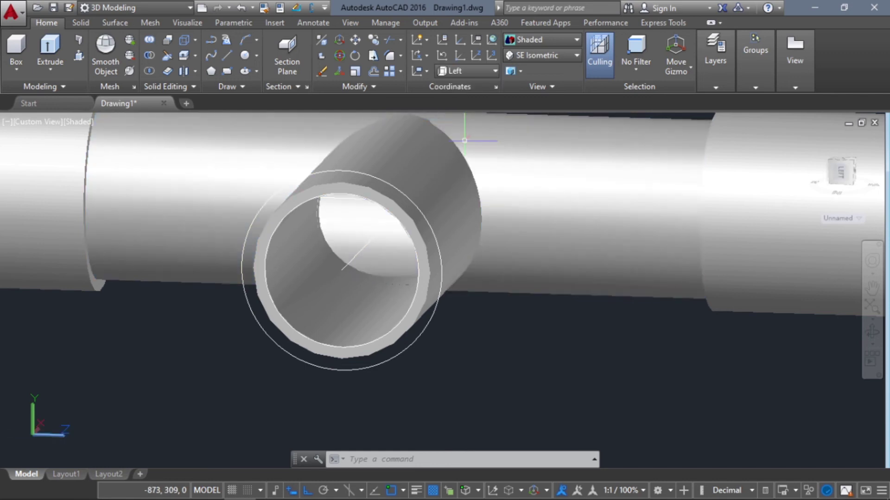
# Step: Set the UCS to Front for drawing on the branch pipe's open end
pyautogui.click(473, 74)
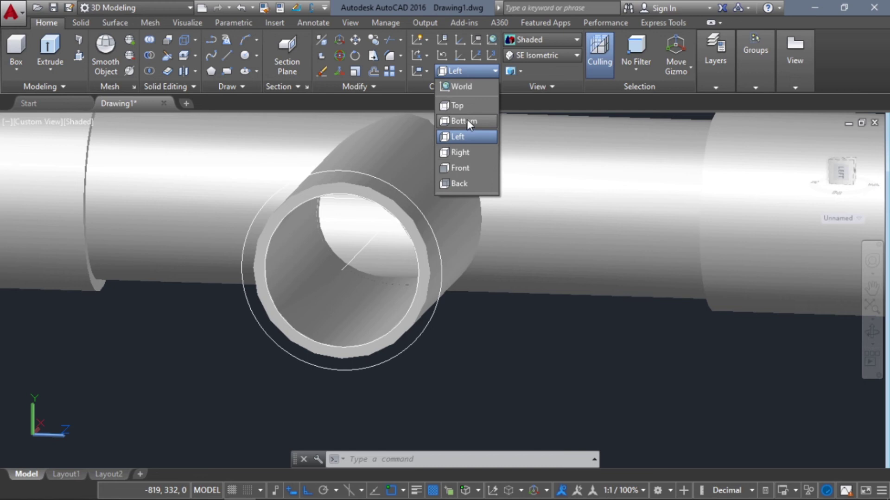
pyautogui.click(466, 165)
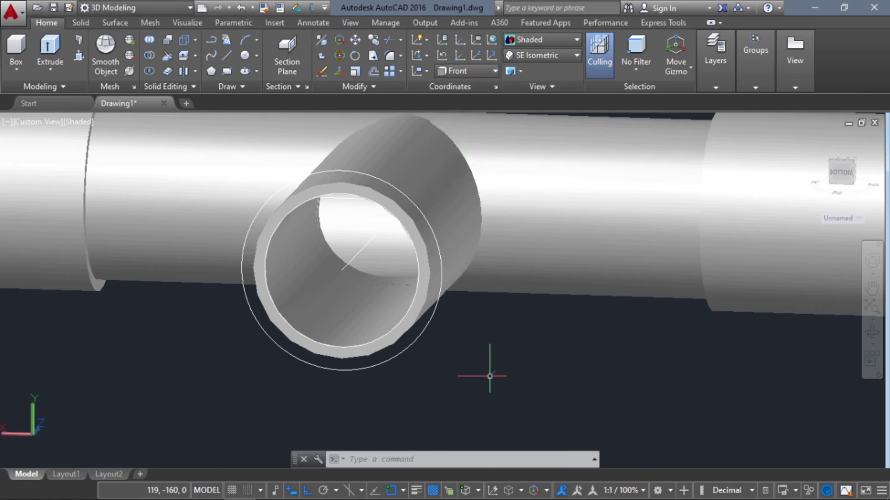
pyautogui.moveTo(490, 376); pyautogui.dragTo(479, 375, button='middle')
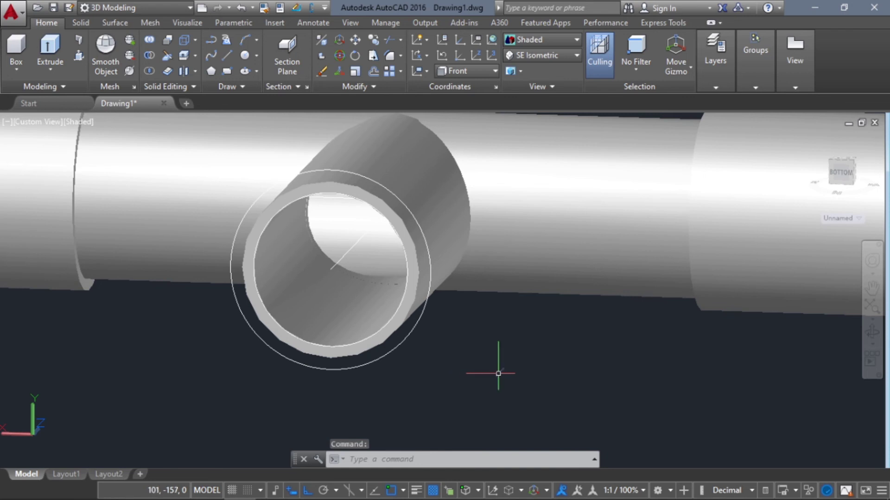
pyautogui.scroll(-2, 498, 374)
pyautogui.scroll(2, 446, 332)
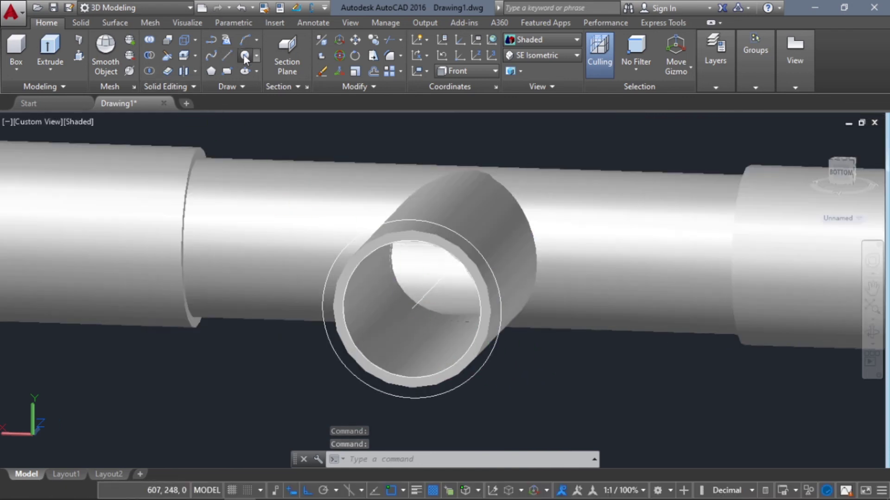
# Step: Draw a circle centred on the branch pipe's open end, with its radius reaching the pipe's outer edge
pyautogui.click(244, 54)
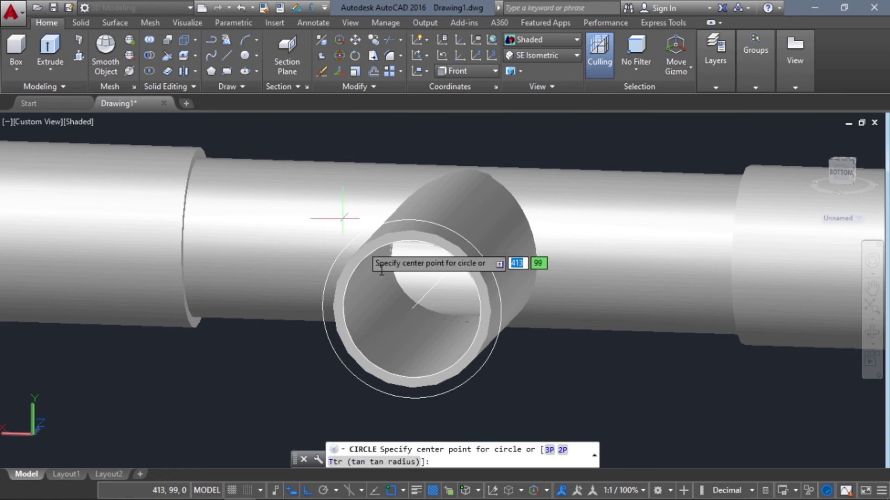
pyautogui.scroll(2, 408, 306)
pyautogui.click(412, 301)
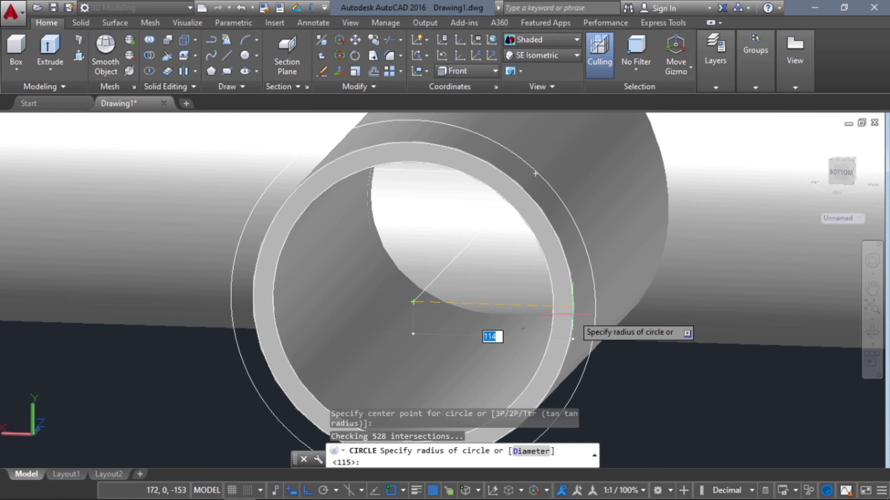
pyautogui.click(574, 338)
pyautogui.scroll(-3, 606, 348)
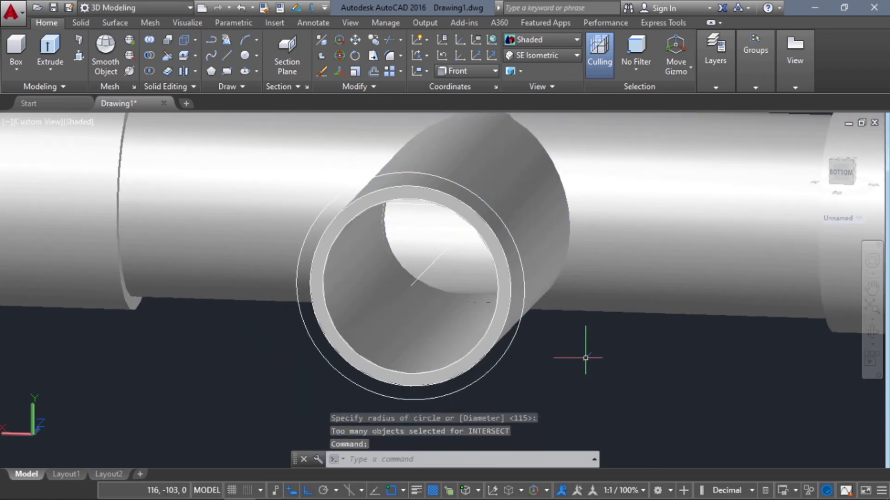
# Step: Use Presspull on the circle at the branch's outer edge to form a solid cylinder extending about 460 mm outward
pyautogui.keyDown('shift'); pyautogui.moveTo(585, 357); pyautogui.dragTo(553, 372, button='middle'); pyautogui.keyUp('shift')
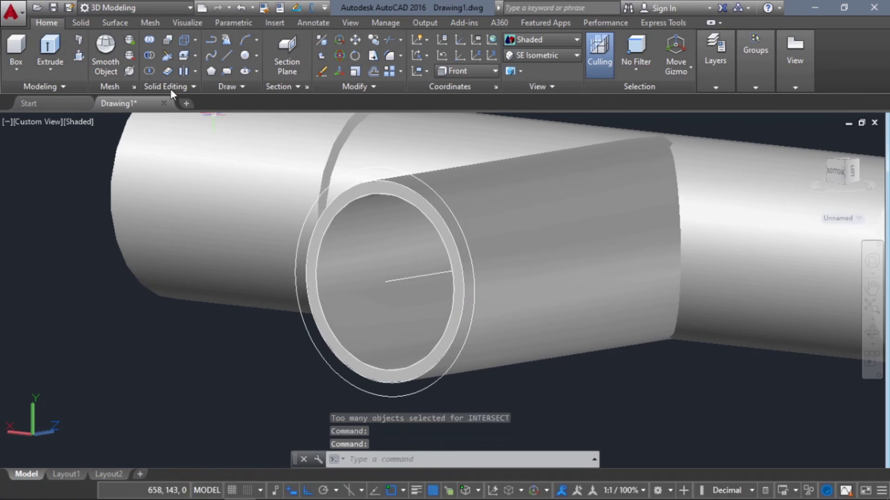
pyautogui.click(78, 60)
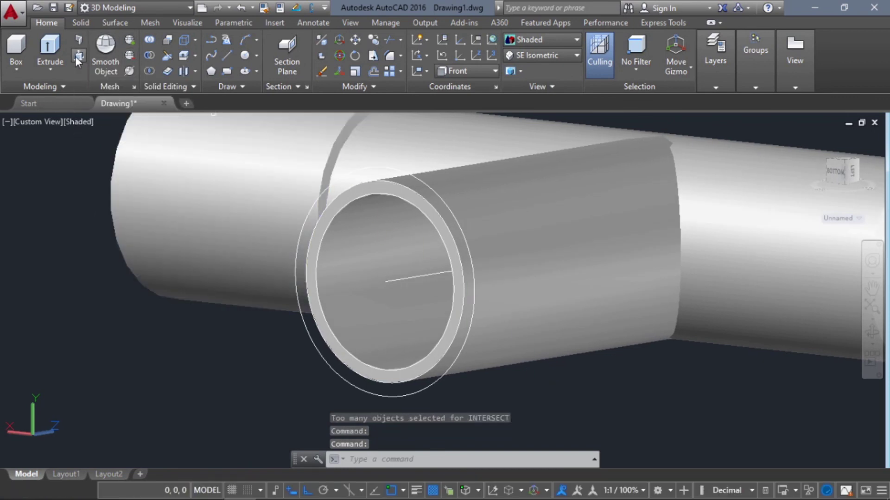
pyautogui.click(443, 221)
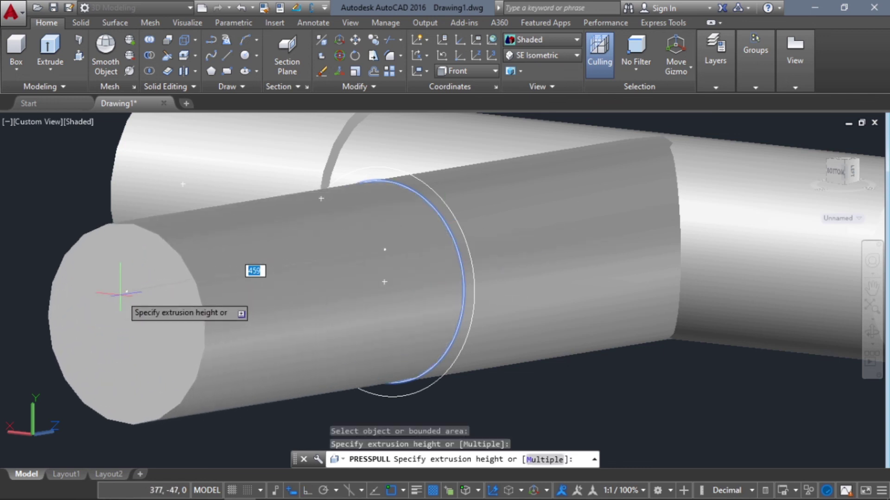
pyautogui.click(122, 293)
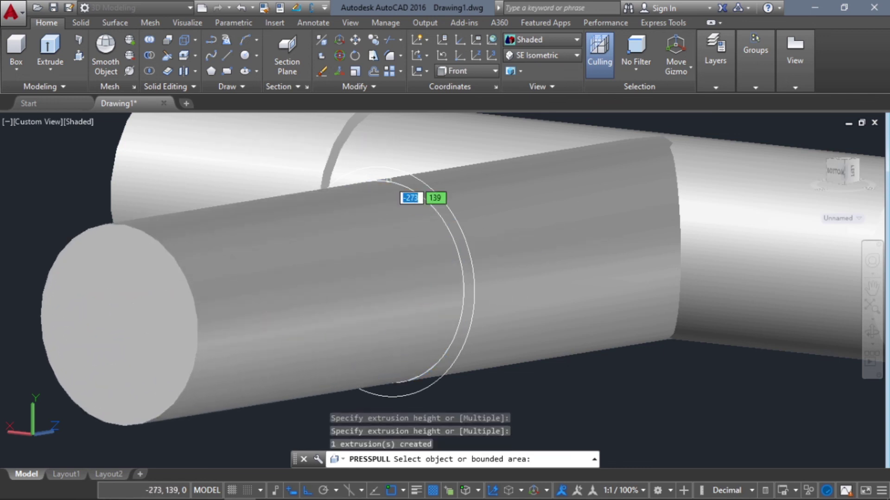
# Step: Use Presspull on the outermost circle at the branch's end to extrude it 300 mm outward around the solid cylinder
pyautogui.click(430, 189)
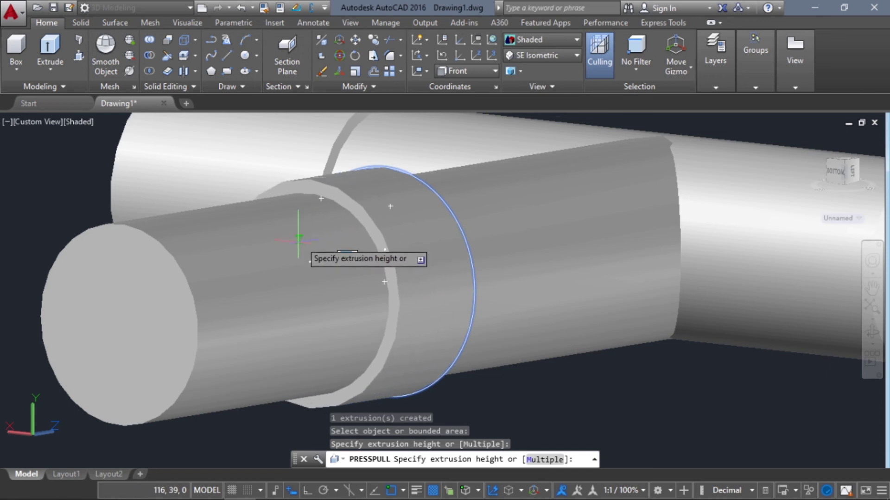
pyautogui.write('300')
pyautogui.press('Return')
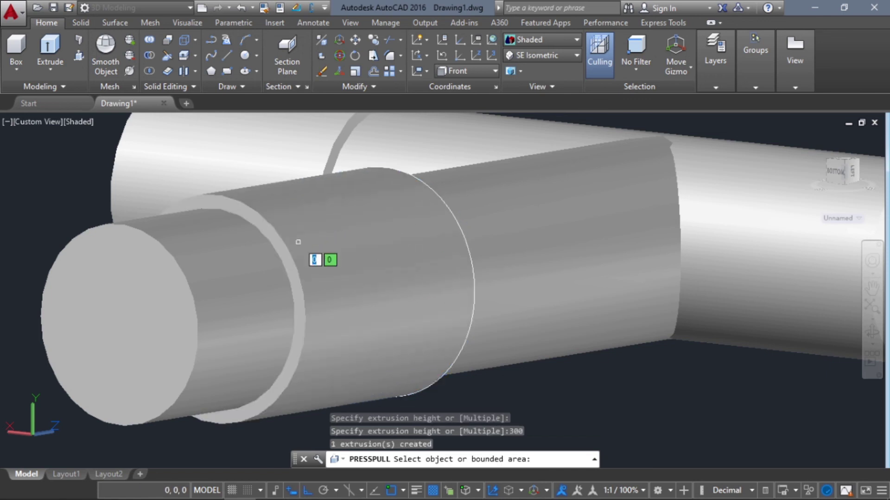
# Step: Subtract the solid inner cylinder from the outer sleeve at the branch's end to leave a hollow socket
pyautogui.scroll(-3, 282, 204)
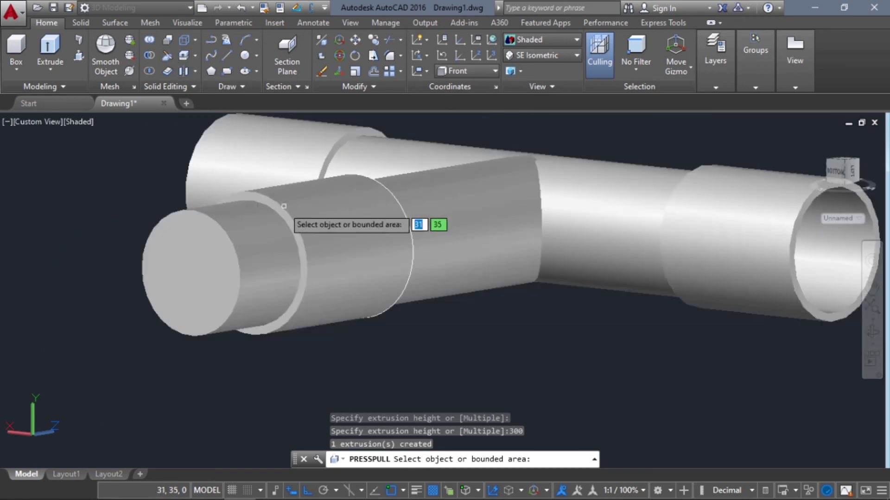
pyautogui.keyDown('shift'); pyautogui.moveTo(499, 350); pyautogui.dragTo(480, 351, button='middle'); pyautogui.keyUp('shift')
pyautogui.keyDown('shift'); pyautogui.moveTo(392, 291); pyautogui.dragTo(370, 297, button='middle'); pyautogui.keyUp('shift')
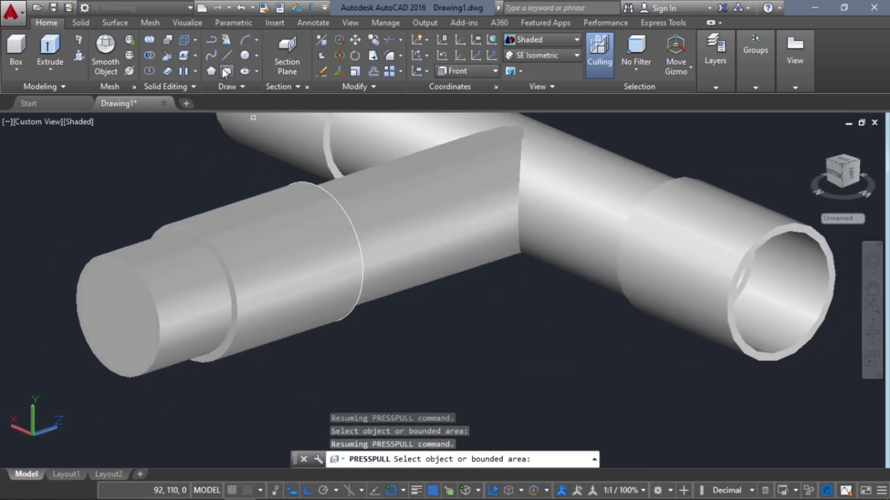
pyautogui.click(150, 55)
pyautogui.click(240, 250)
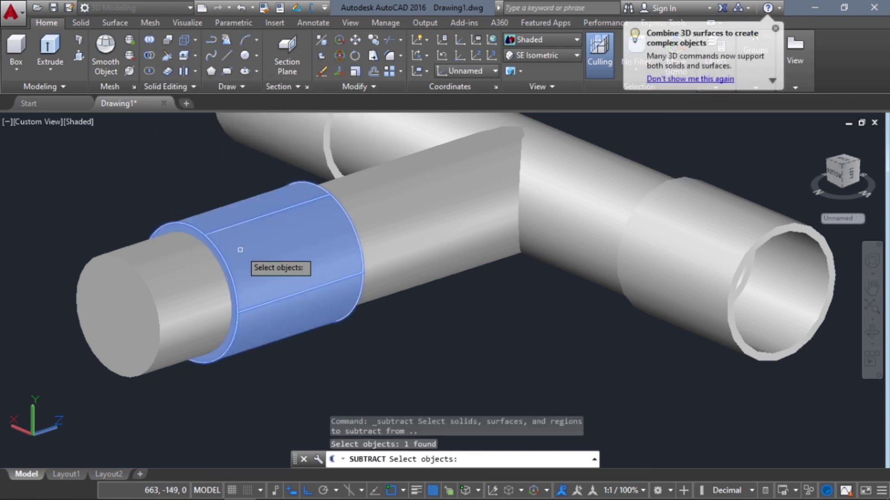
pyautogui.press('Return')
pyautogui.click(174, 278)
pyautogui.press('Return')
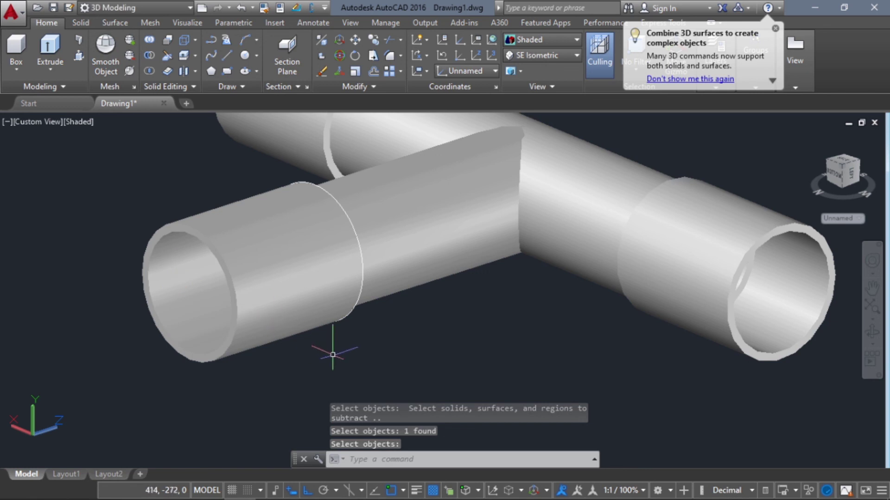
# Step: Move the branch's hollow sleeve 100 mm along the pipe axis towards the tee junction so it overlaps the pipe
pyautogui.keyDown('shift'); pyautogui.moveTo(334, 371); pyautogui.dragTo(480, 367, button='middle'); pyautogui.keyUp('shift')
pyautogui.press('Escape')
pyautogui.click(531, 296)
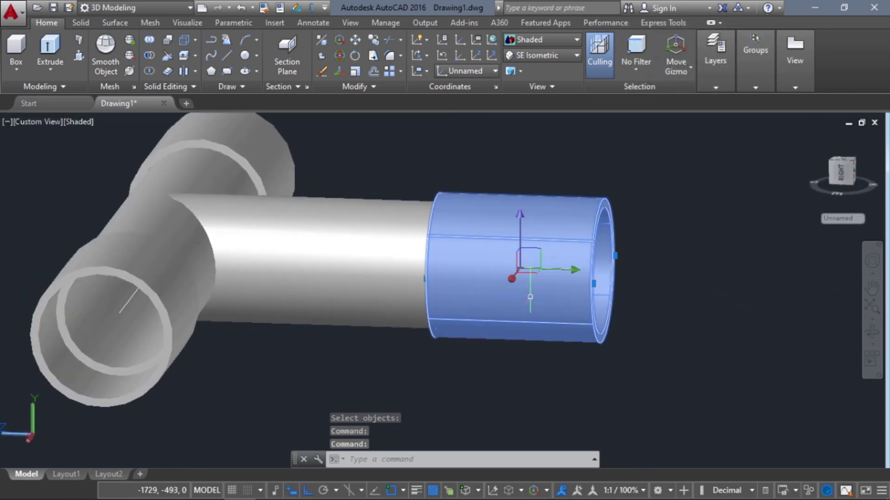
pyautogui.click(355, 41)
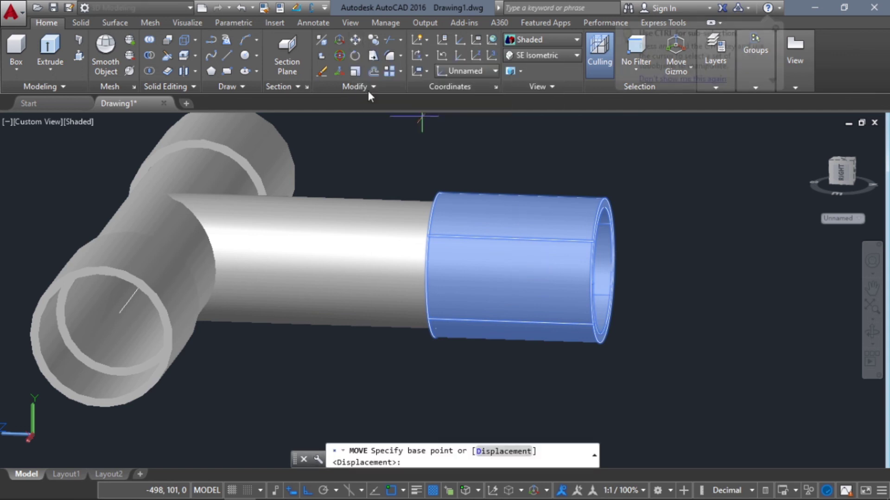
pyautogui.click(511, 364)
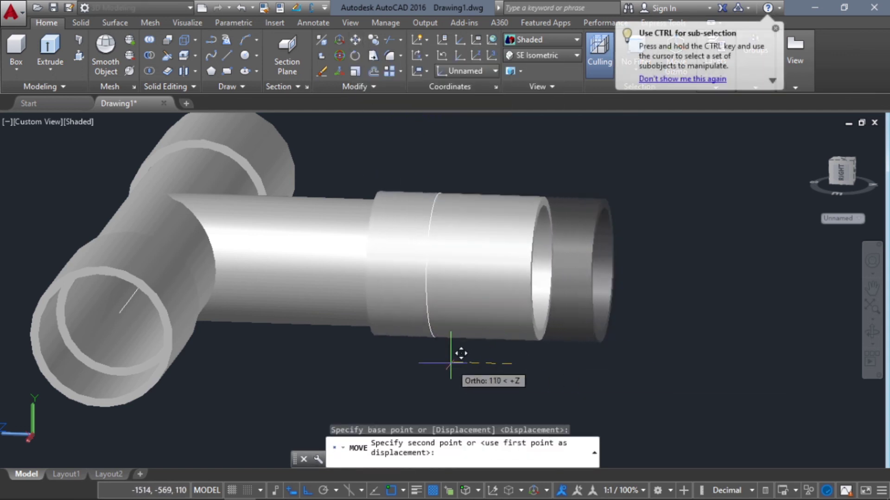
pyautogui.write('100')
pyautogui.press('Return')
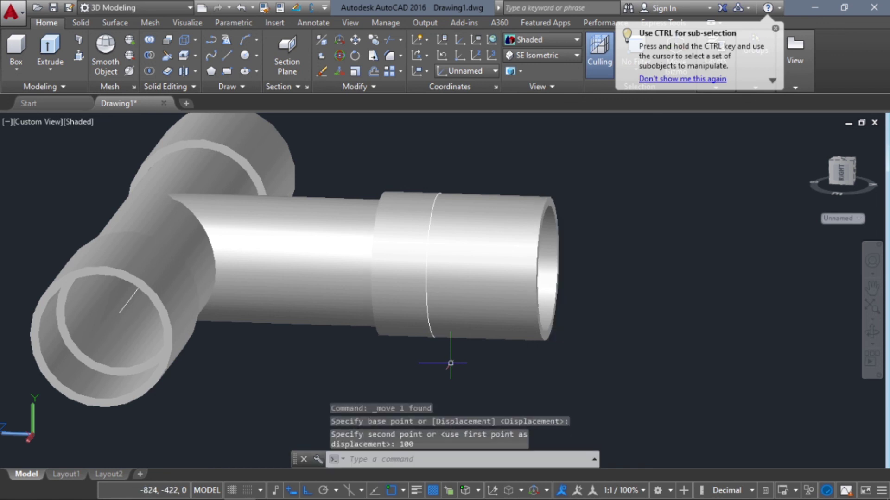
# Step: Erase the leftover construction circles around the branch sleeve
pyautogui.moveTo(238, 421)
pyautogui.keyDown('shift'); pyautogui.mouseDown(button='middle')
pyautogui.moveTo(232, 445)
pyautogui.moveTo(283, 435)
pyautogui.moveTo(233, 433)
pyautogui.mouseUp(button='middle'); pyautogui.keyUp('shift')
pyautogui.click(421, 144)
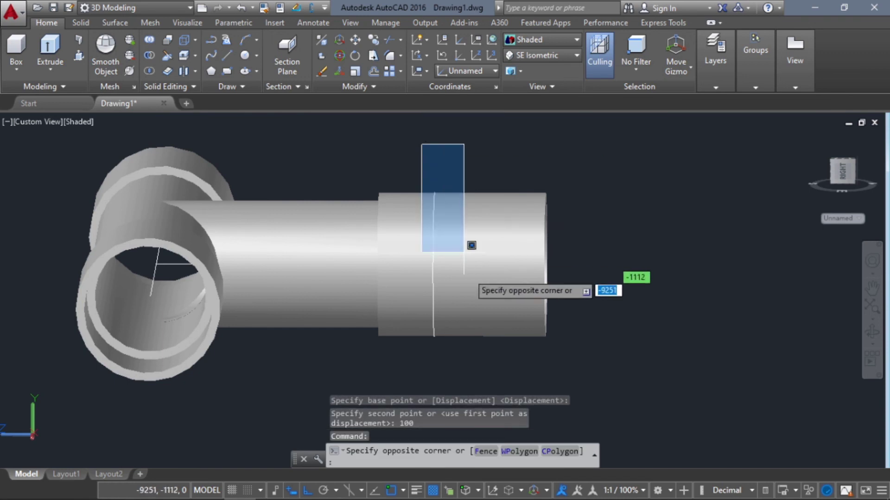
pyautogui.click(466, 363)
pyautogui.press('Delete')
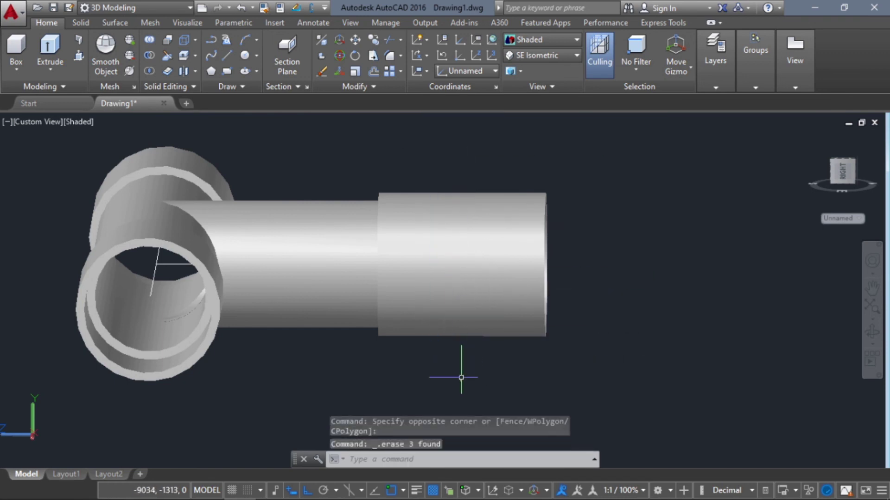
# Step: Erase the two leftover construction lines inside the pipe tee
pyautogui.keyDown('shift'); pyautogui.moveTo(461, 378); pyautogui.dragTo(376, 335, button='middle'); pyautogui.keyUp('shift')
pyautogui.scroll(-5, 286, 362)
pyautogui.scroll(2, 341, 287)
pyautogui.keyDown('shift'); pyautogui.moveTo(336, 389); pyautogui.dragTo(444, 385, button='middle'); pyautogui.keyUp('shift')
pyautogui.scroll(3, 293, 280)
pyautogui.click(297, 252)
pyautogui.click(276, 254)
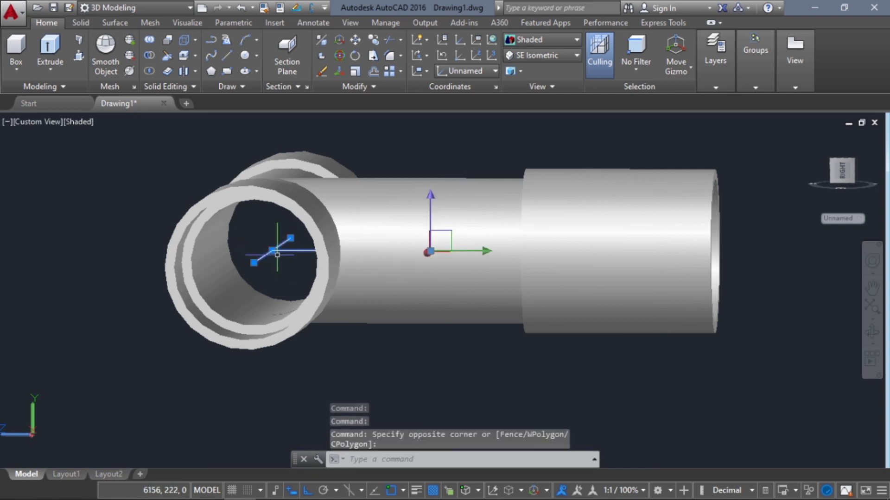
pyautogui.press('Delete')
# Step: Set the colour of layer 0 to blue, index colour 170
pyautogui.scroll(-4, 277, 254)
pyautogui.moveTo(337, 338)
pyautogui.keyDown('shift'); pyautogui.mouseDown(button='middle')
pyautogui.moveTo(385, 381)
pyautogui.moveTo(376, 386)
pyautogui.mouseUp(button='middle'); pyautogui.keyUp('shift')
pyautogui.click(722, 90)
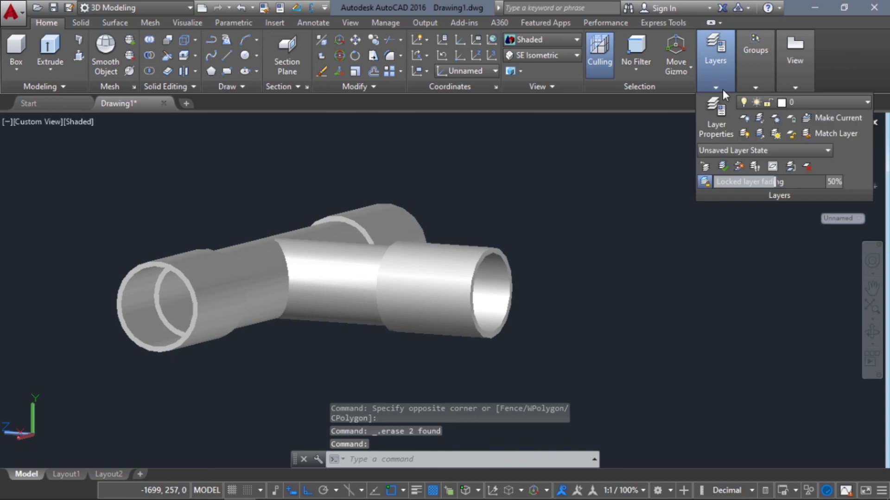
pyautogui.click(749, 91)
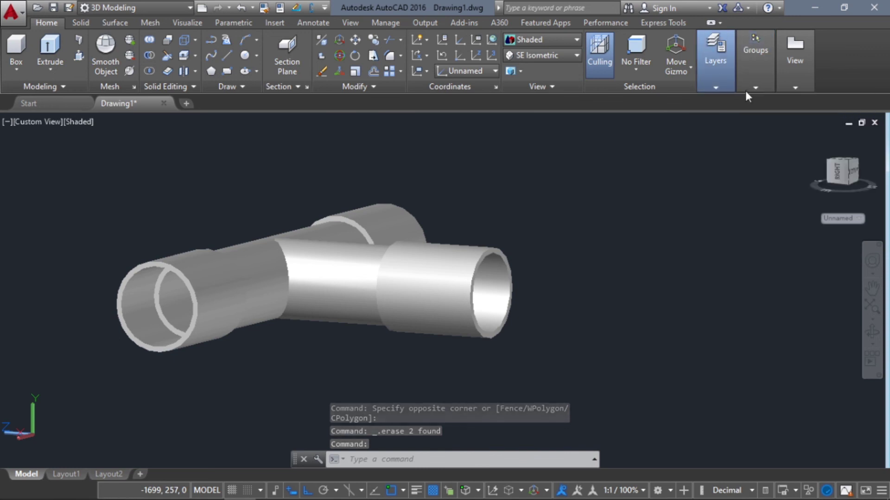
pyautogui.moveTo(725, 86)
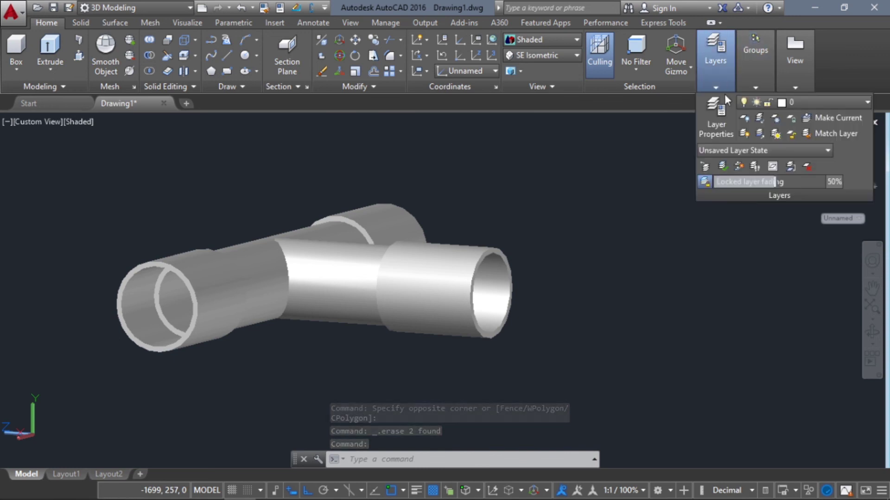
pyautogui.click(781, 104)
pyautogui.click(791, 121)
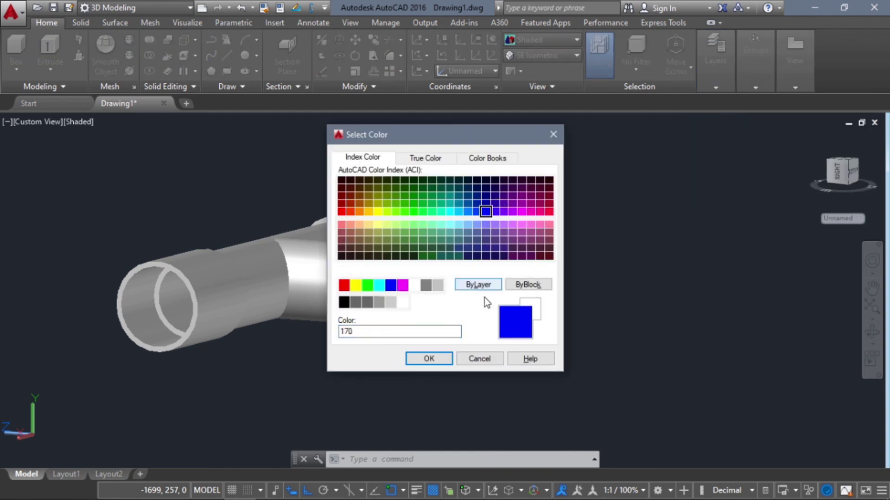
pyautogui.click(446, 358)
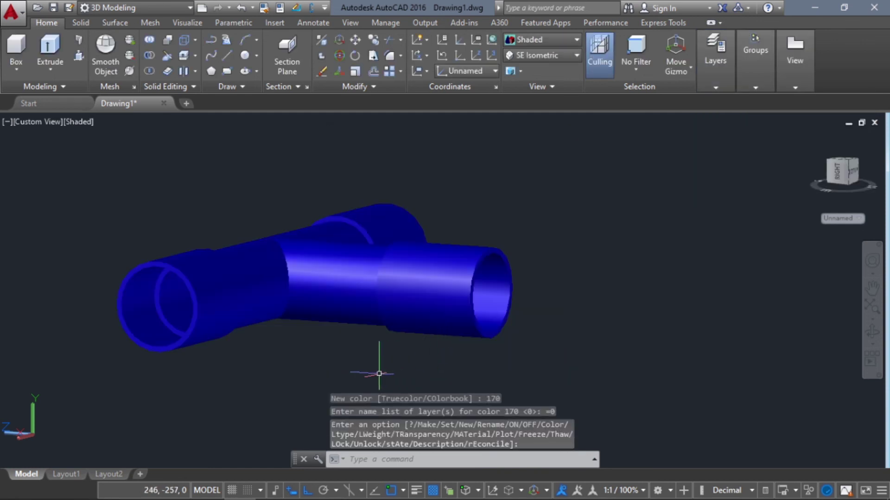
pyautogui.press('Escape')
pyautogui.press('Escape')
pyautogui.press('Escape')
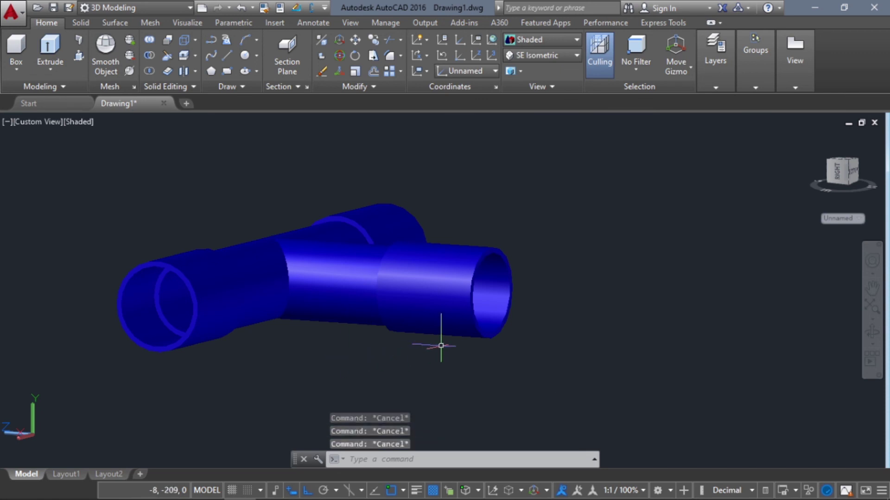
# Step: Orbit around the finished pipe tee to examine its main run, branch and socket sleeves from different sides
pyautogui.scroll(2, 384, 322)
pyautogui.moveTo(377, 318); pyautogui.dragTo(487, 341, button='middle')
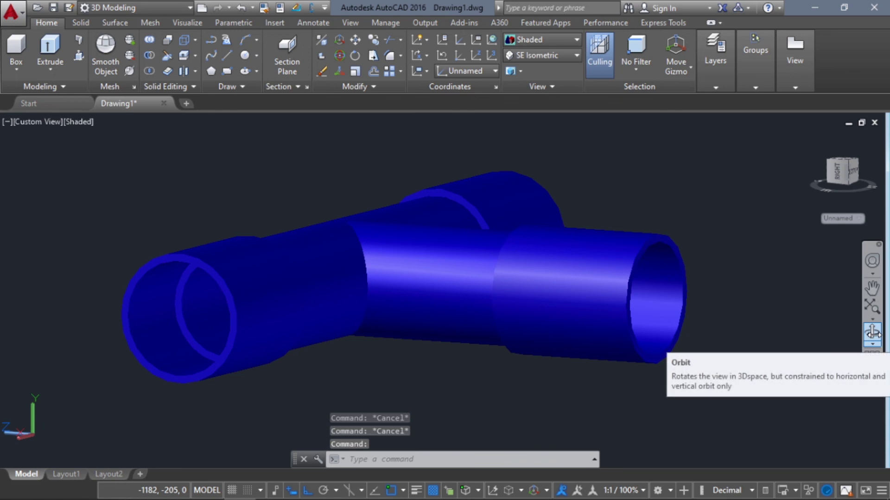
pyautogui.click(872, 331)
pyautogui.moveTo(709, 369); pyautogui.dragTo(372, 376)
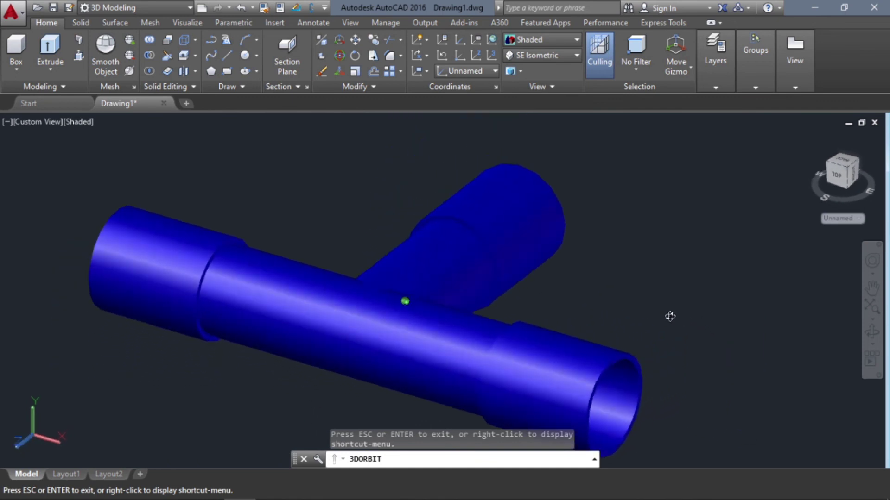